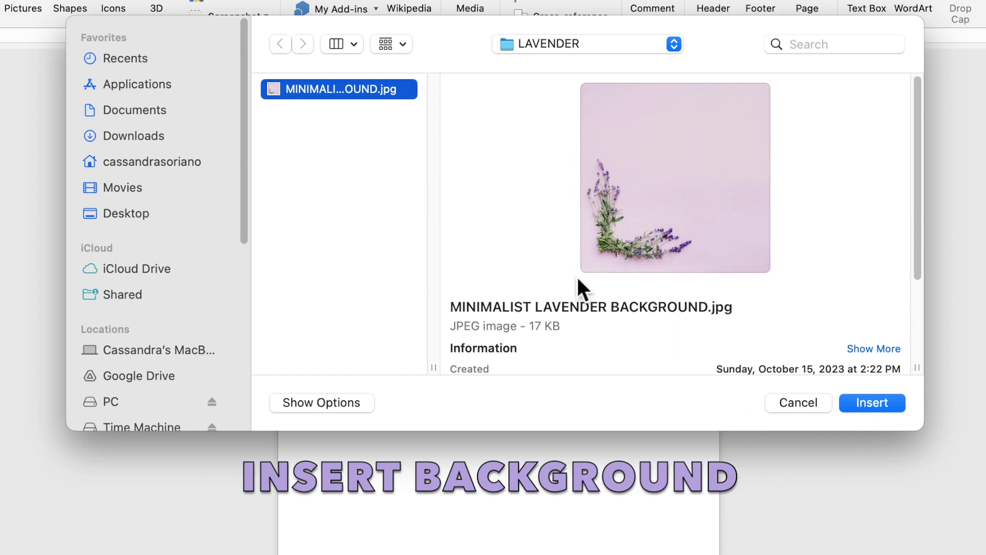
Step: Insert the lavender floral photo behind the text and enlarge it to 5.03" square over the lower page
click(858, 403)
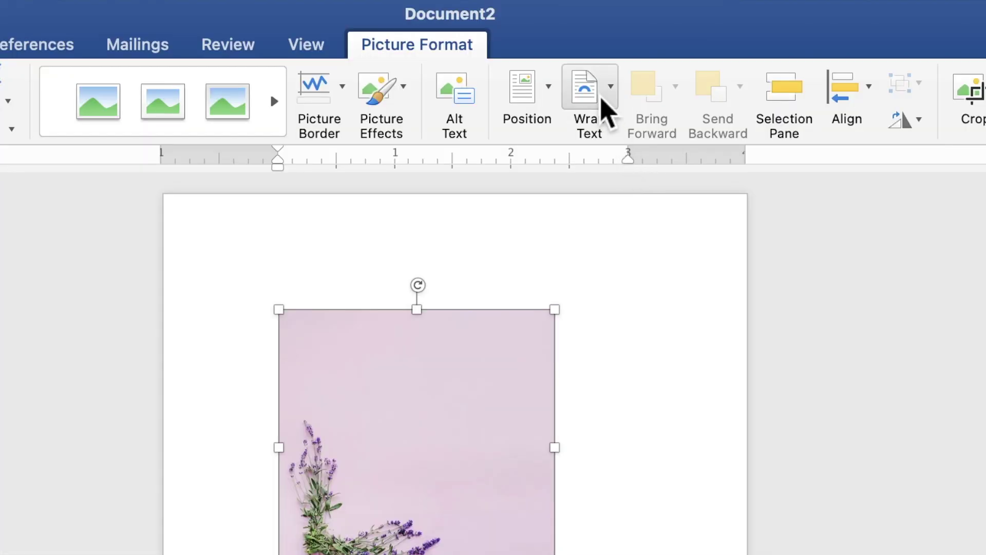
click(602, 99)
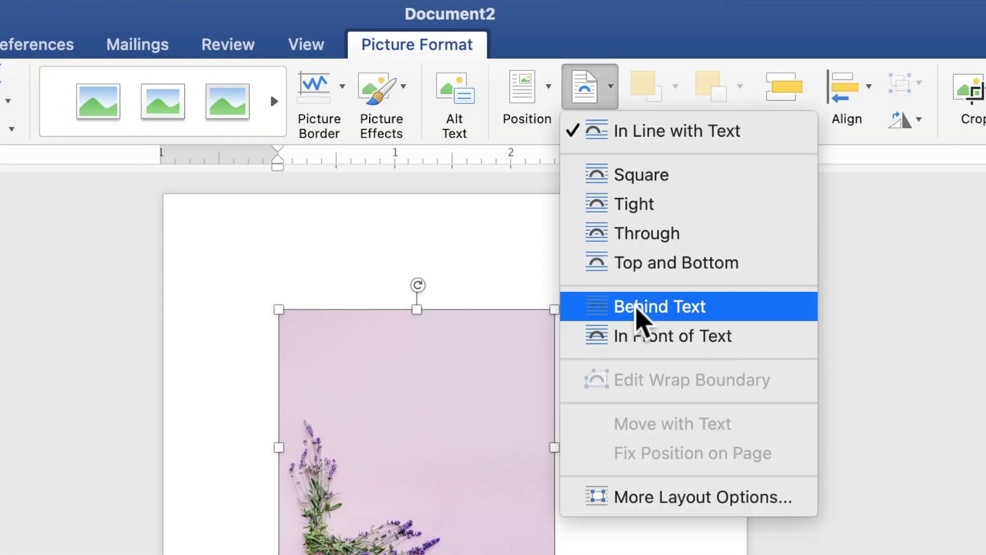
click(637, 307)
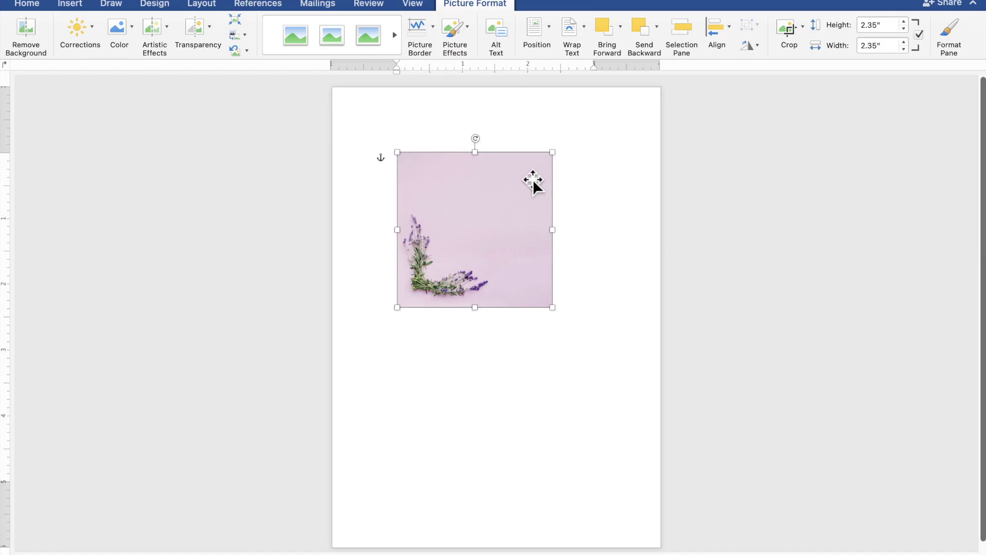
drag(533, 181, 666, 303)
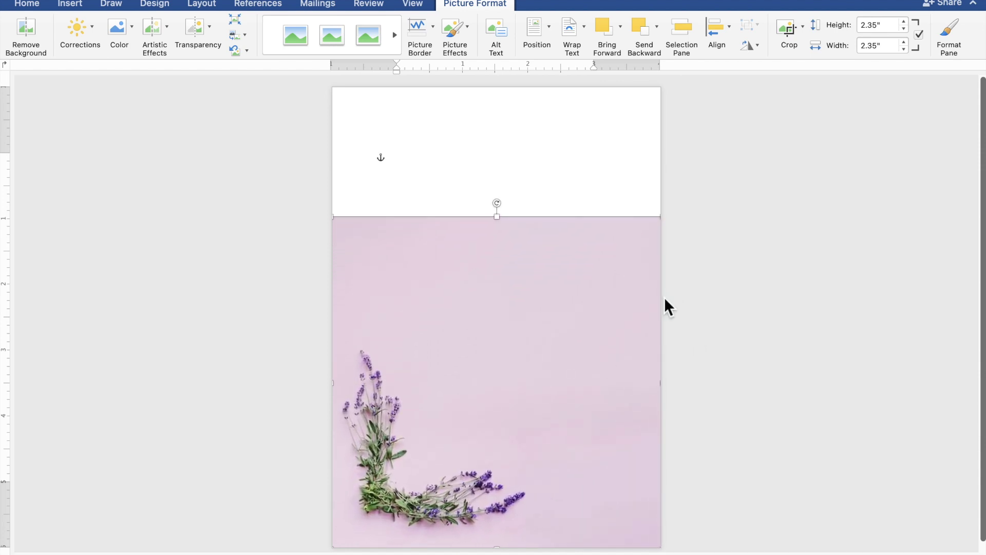
click(799, 311)
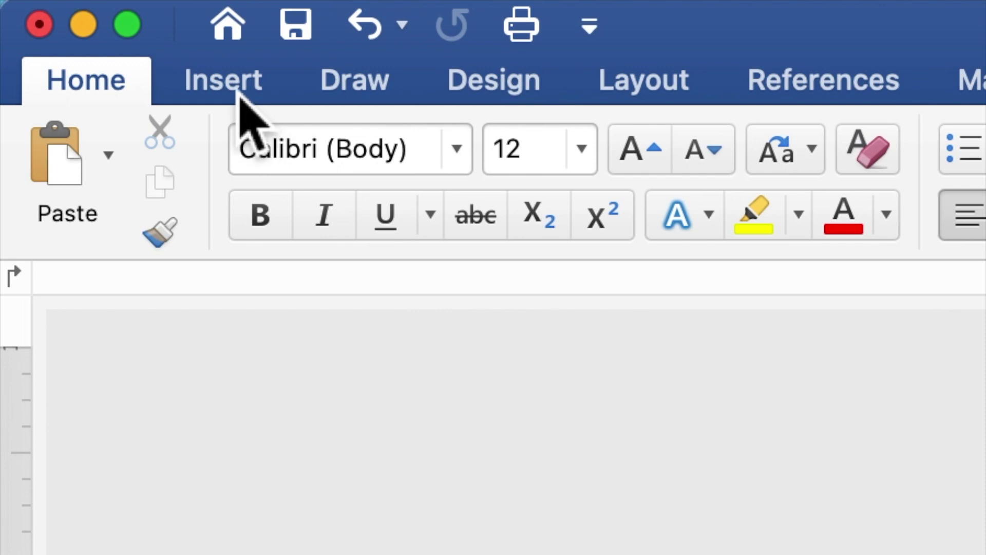
Step: Draw a rectangle at the top-left of the page
click(239, 93)
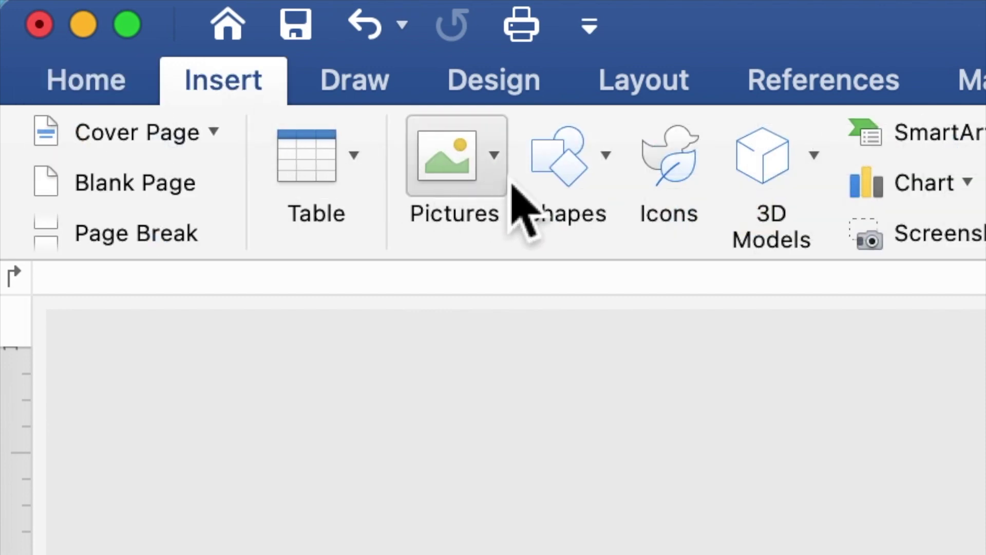
click(560, 189)
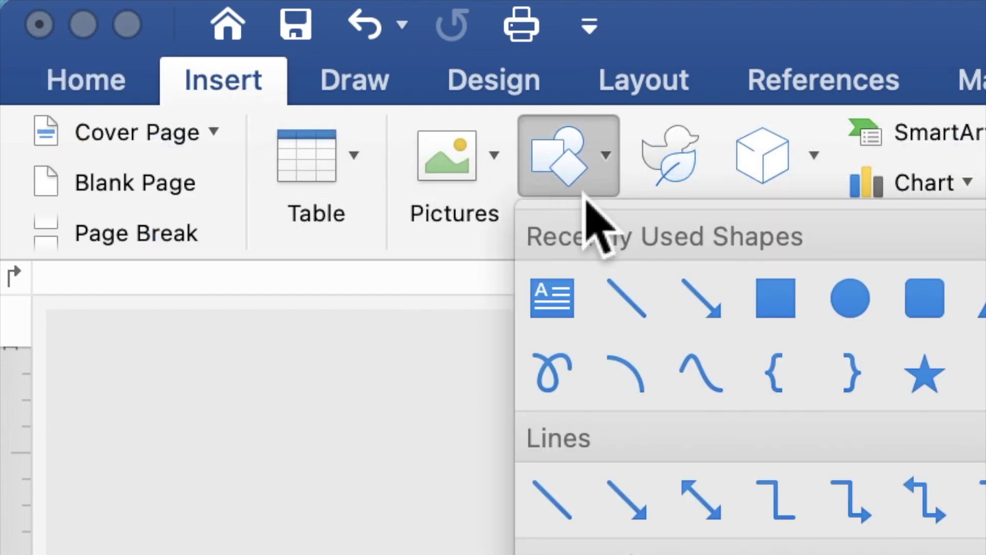
click(775, 299)
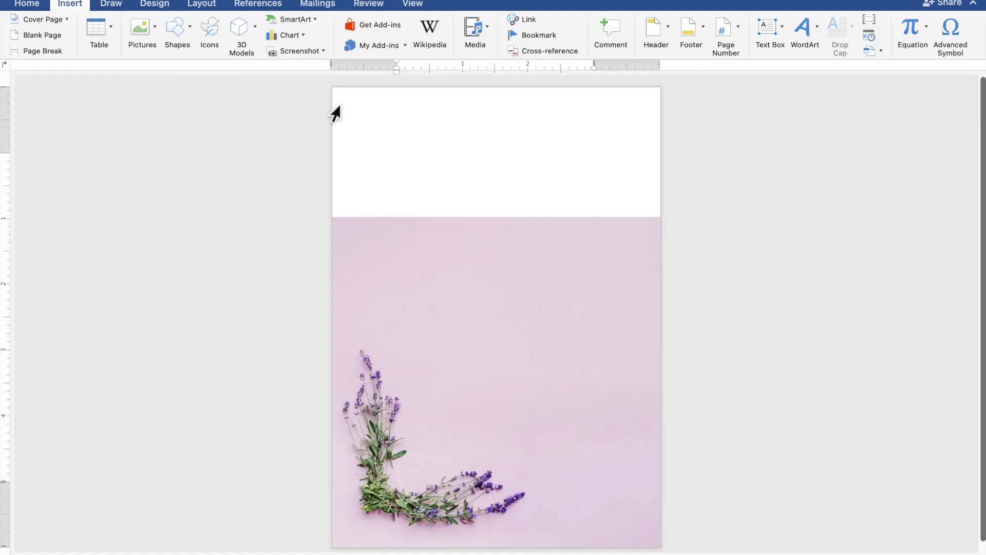
mouse_move(338, 102)
mouse_down()
mouse_move(383, 159)
mouse_move(543, 260)
mouse_up()
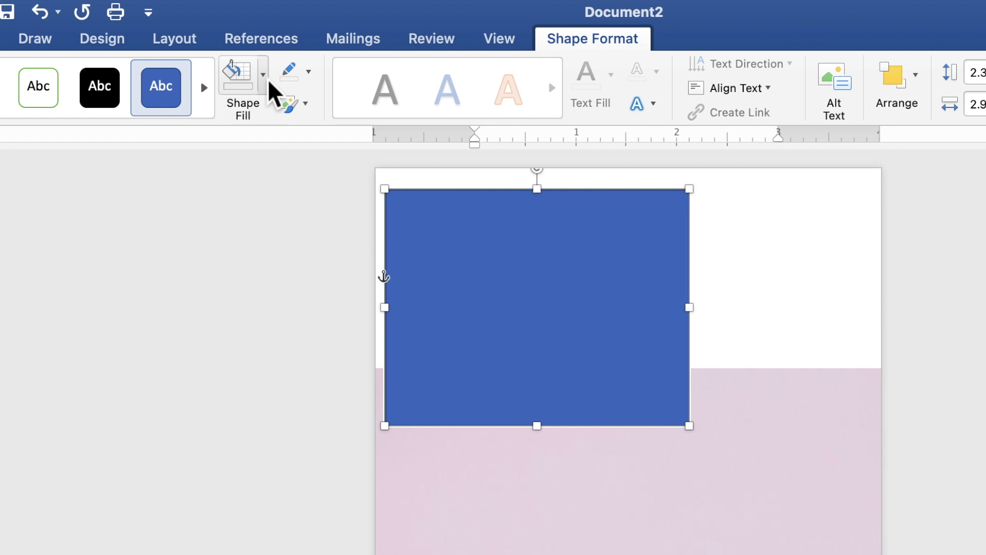
Step: Fill the rectangle with the recent light pink, remove its outline, and stretch it across the page top
click(265, 79)
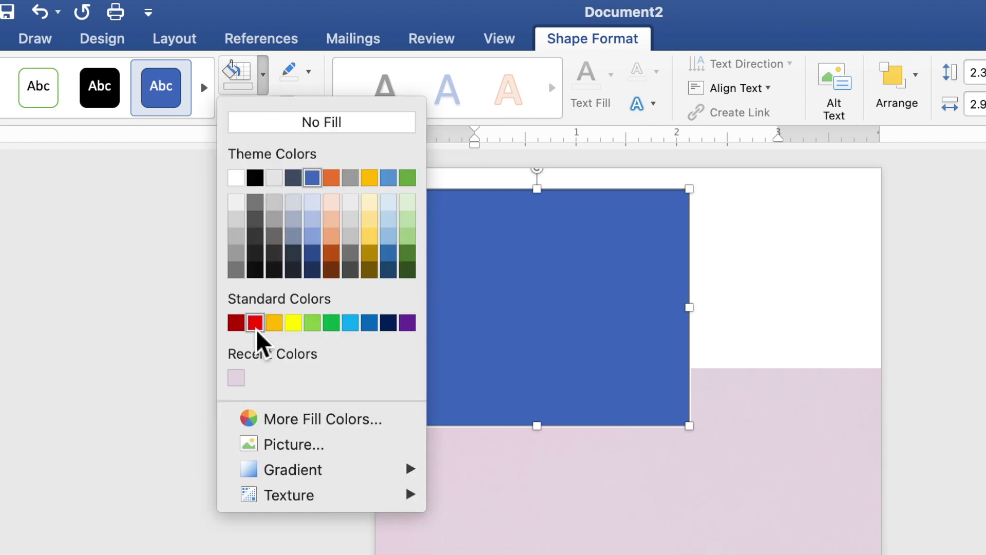
click(236, 379)
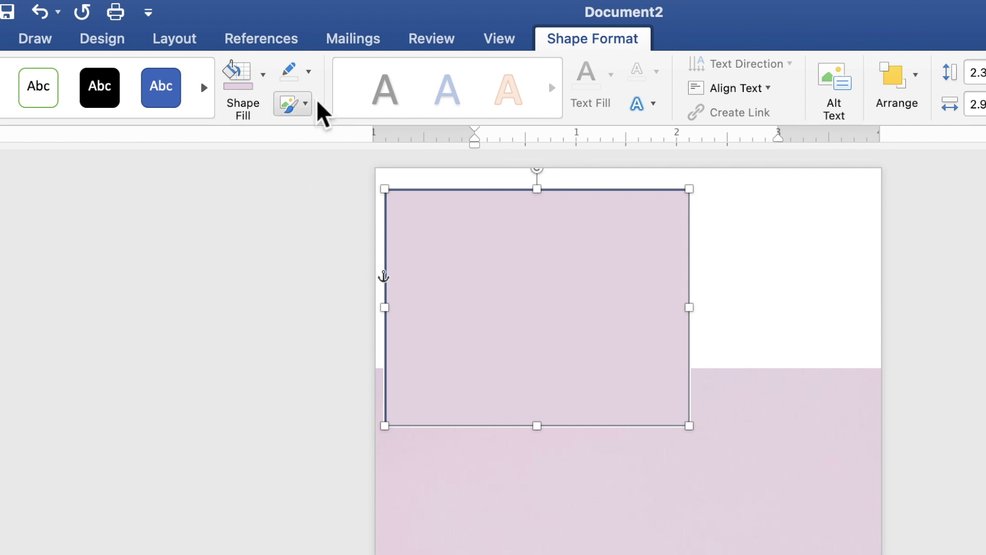
click(309, 74)
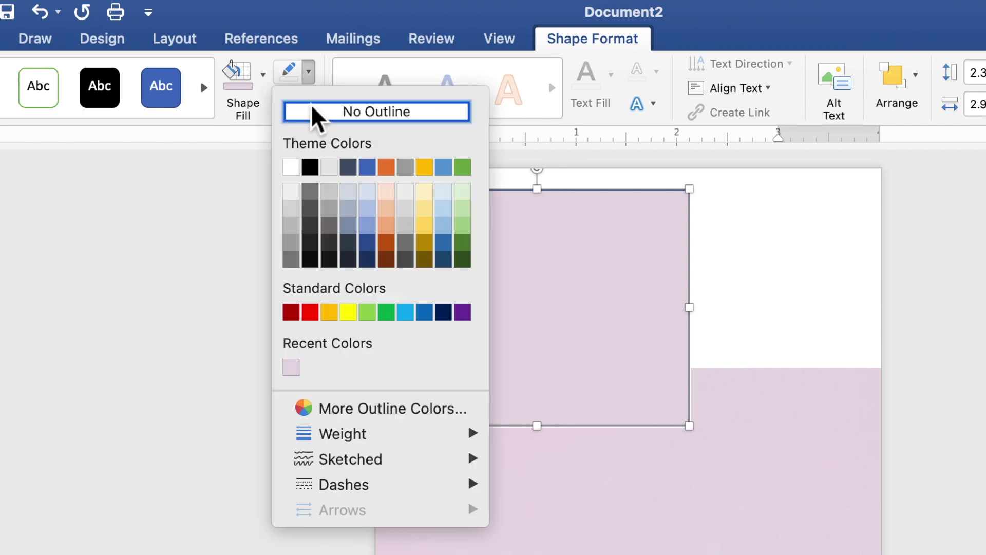
click(315, 122)
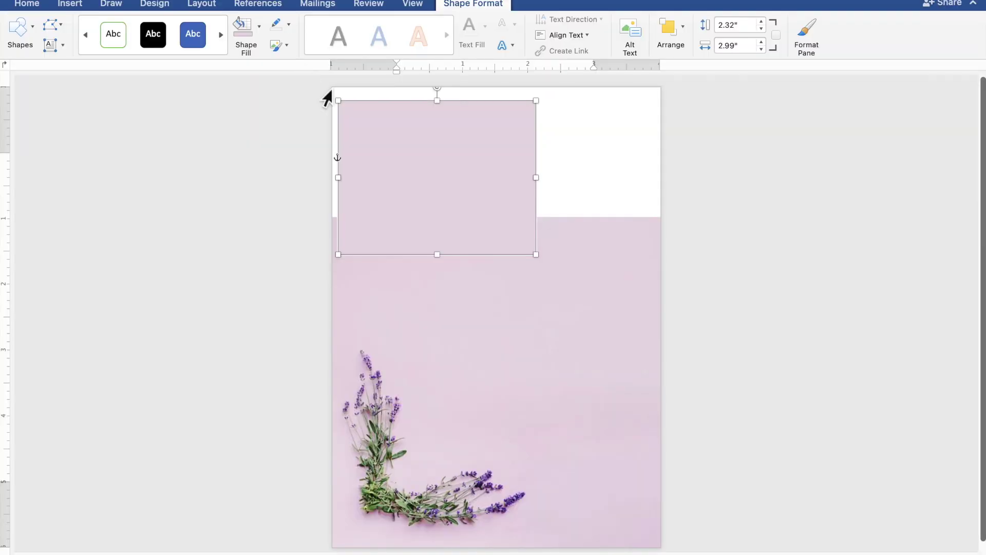
drag(379, 127, 374, 113)
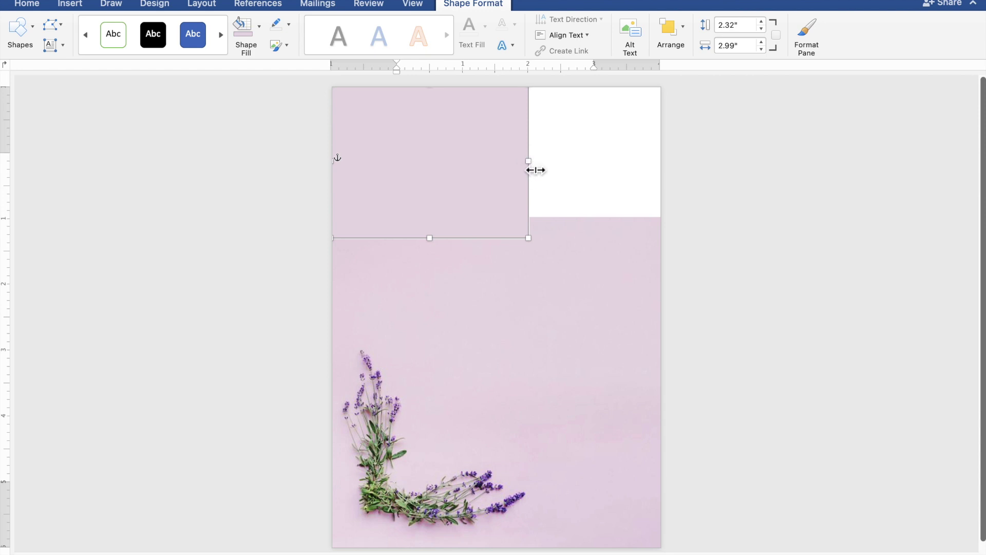
drag(536, 171, 673, 176)
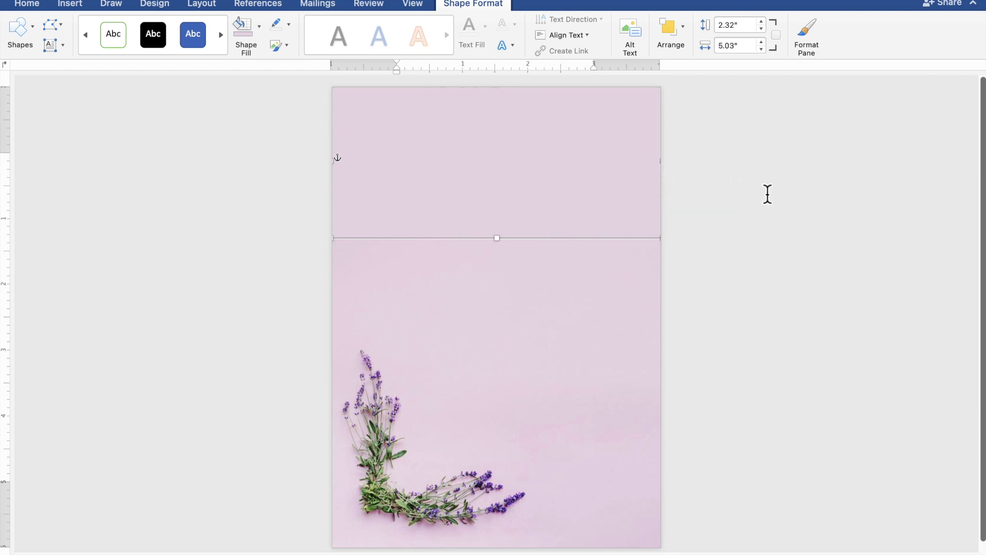
click(808, 202)
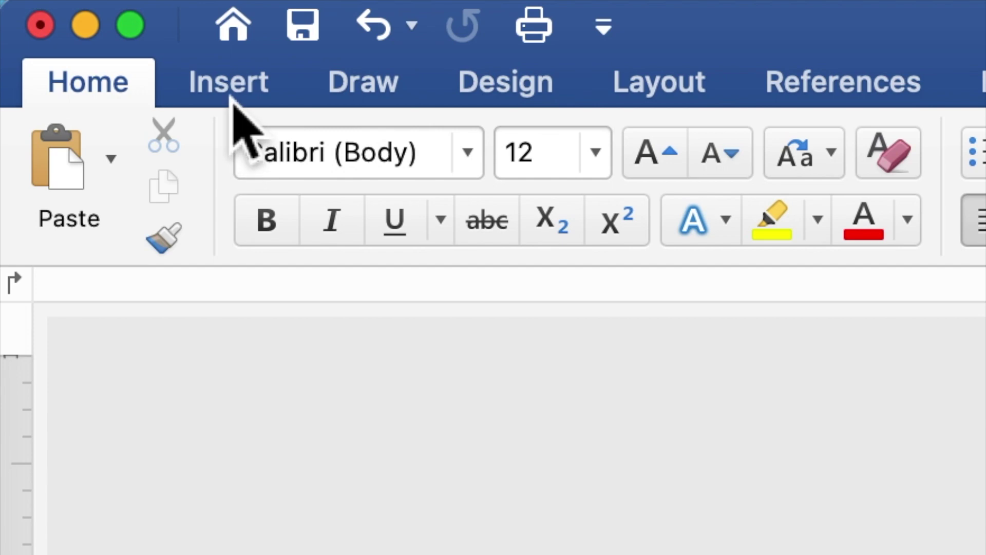
Step: Draw a 4.18" × 5.28" blue rectangle over the page and use Add Text on it
click(232, 97)
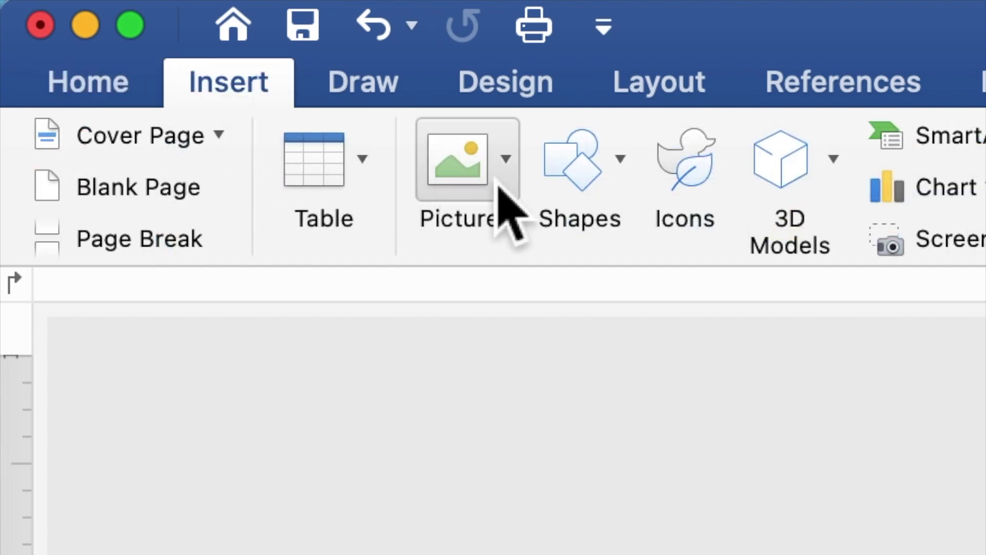
click(577, 197)
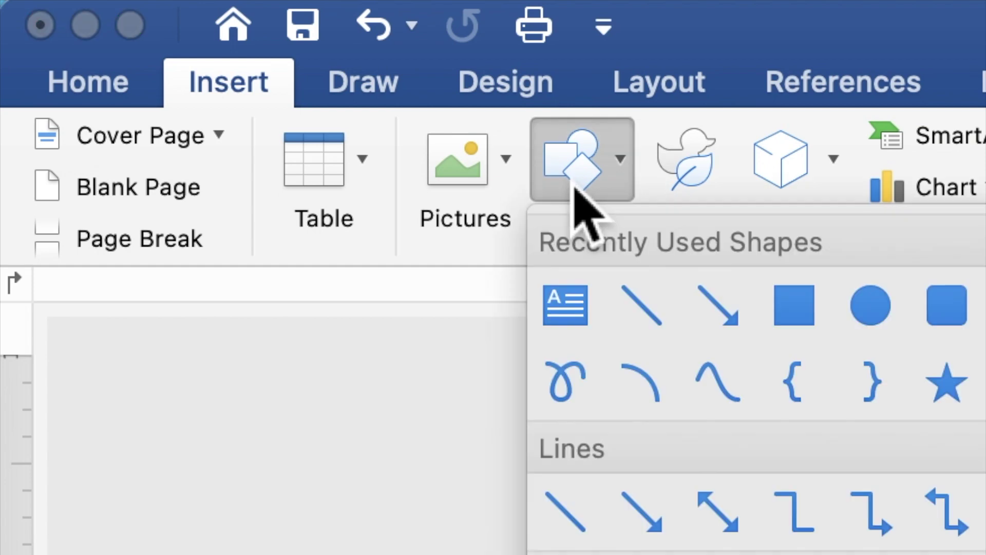
click(814, 321)
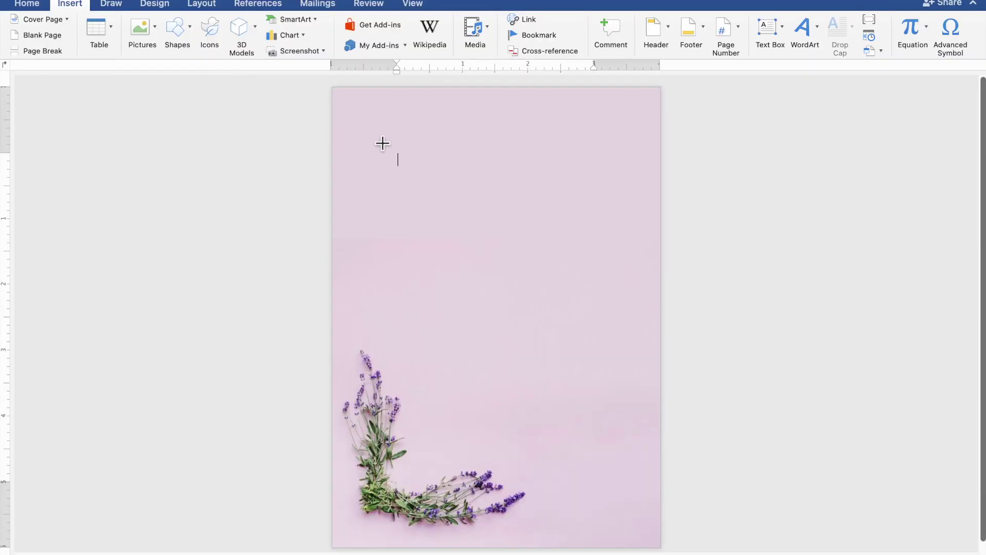
drag(360, 128, 644, 484)
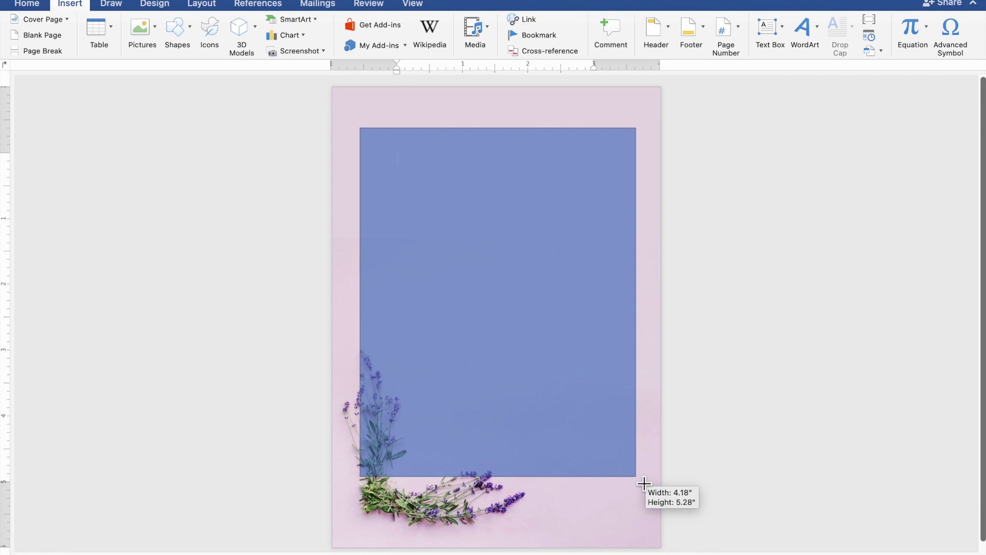
drag(644, 484, 643, 481)
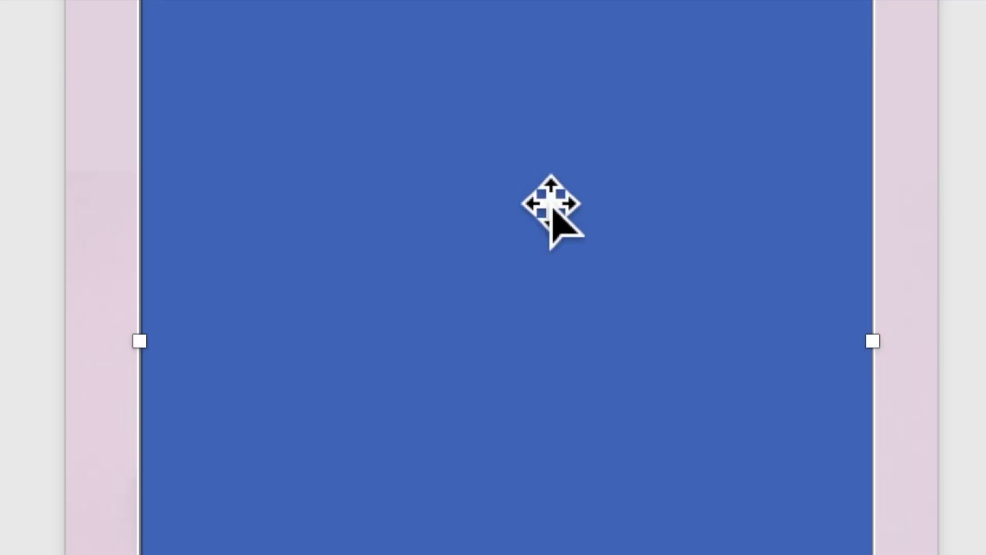
right_click(534, 185)
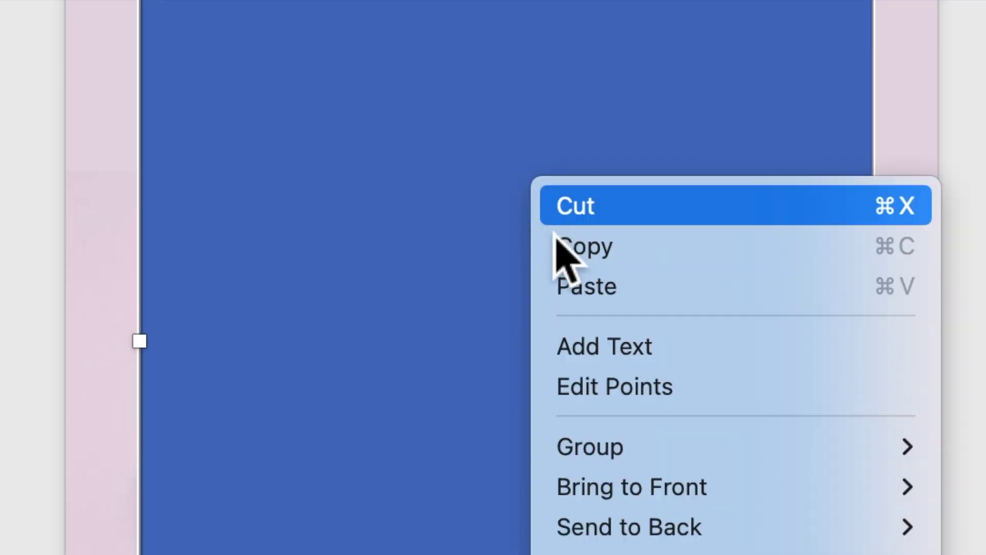
click(598, 363)
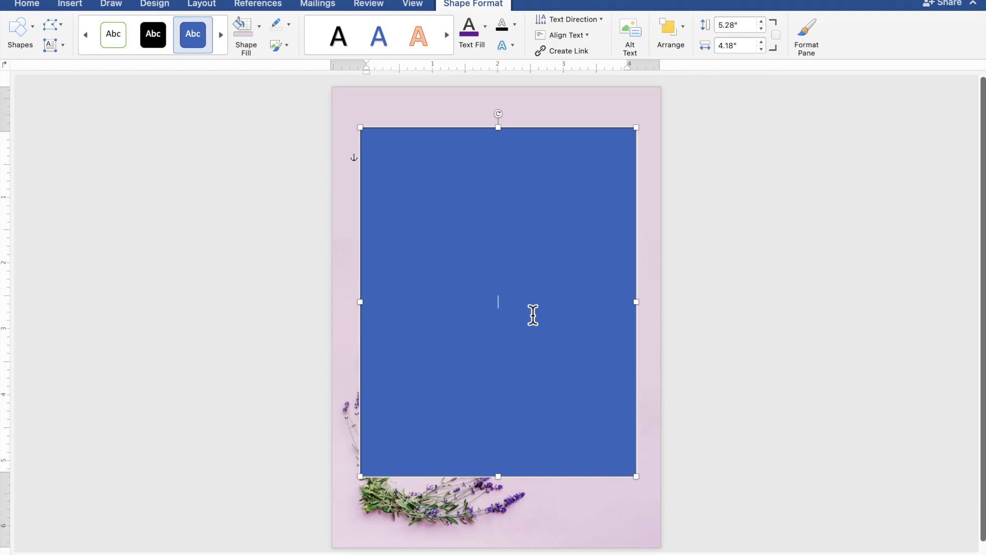
Step: Type TOGETHER WITH THEIR FAMILIES, then the groom's name, AND, and the bride's name on separate lines
scroll(533, 315, up, 5)
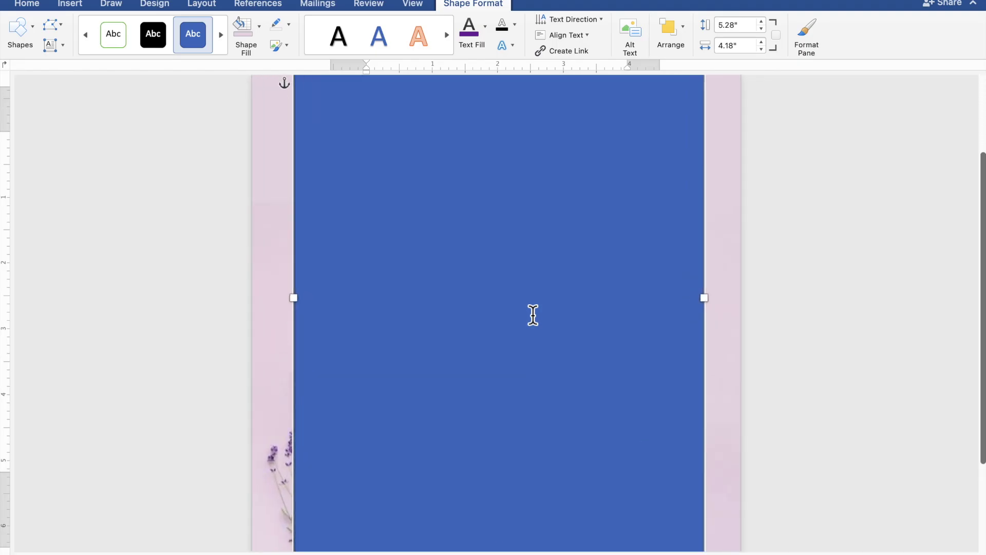
scroll(533, 315, up, 3)
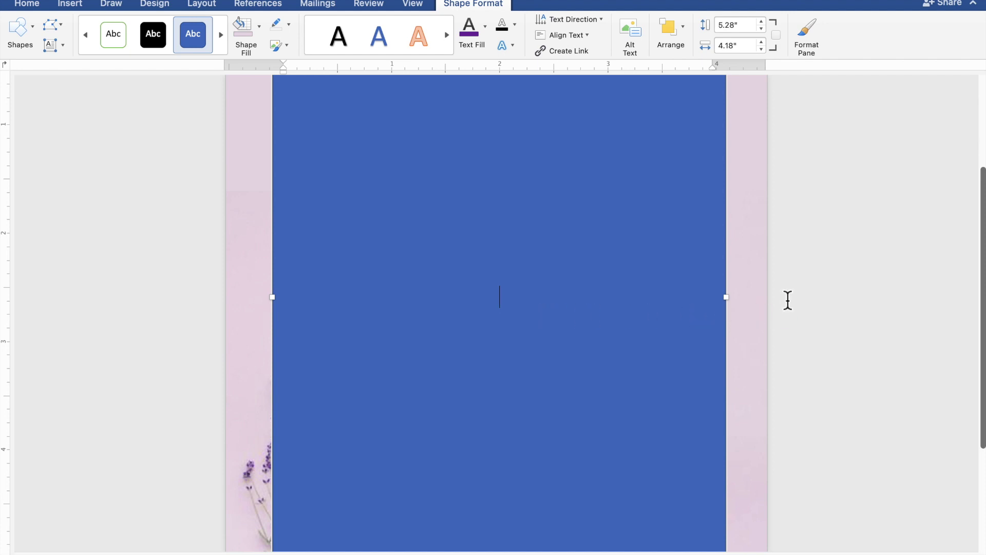
text(OGETHE)
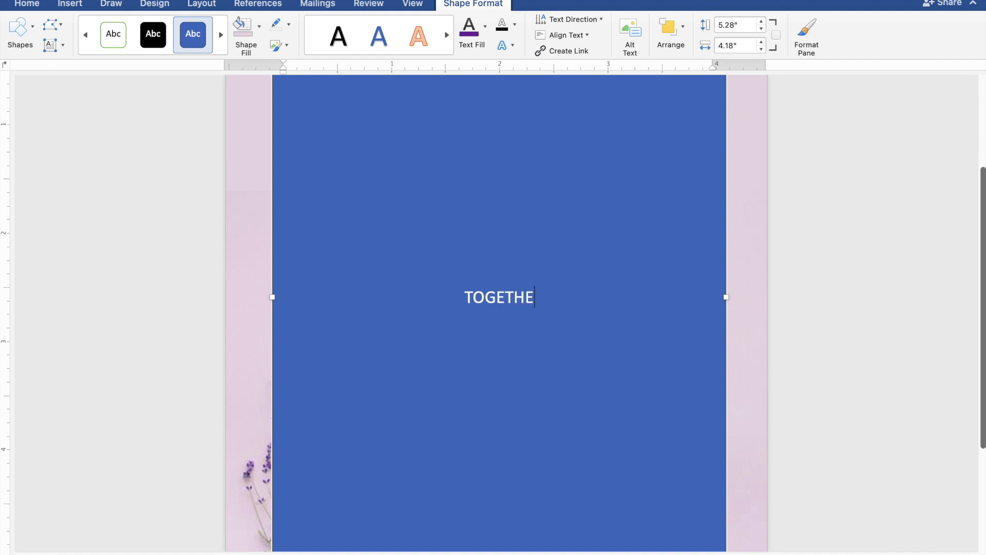
text(R W)
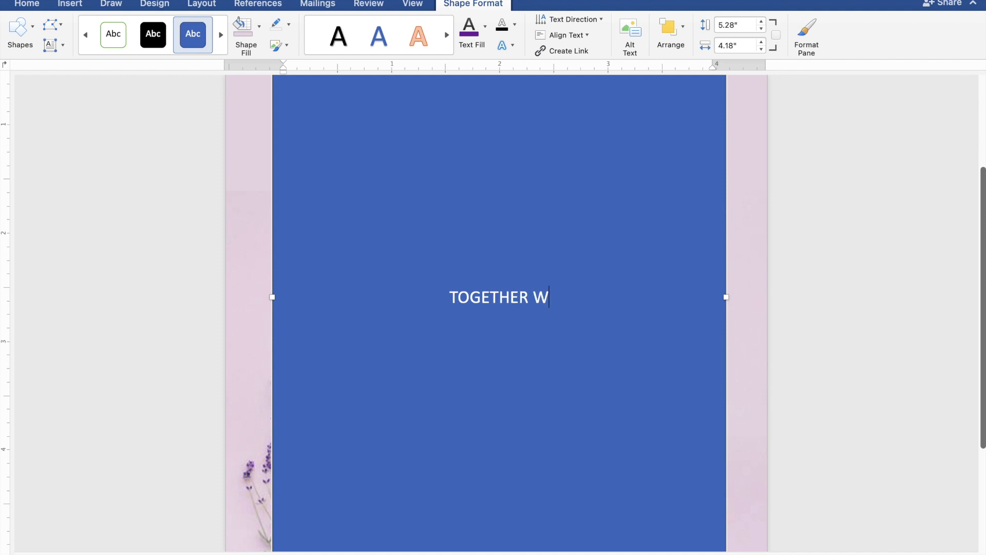
text(ITH)
text( T)
text(HE)
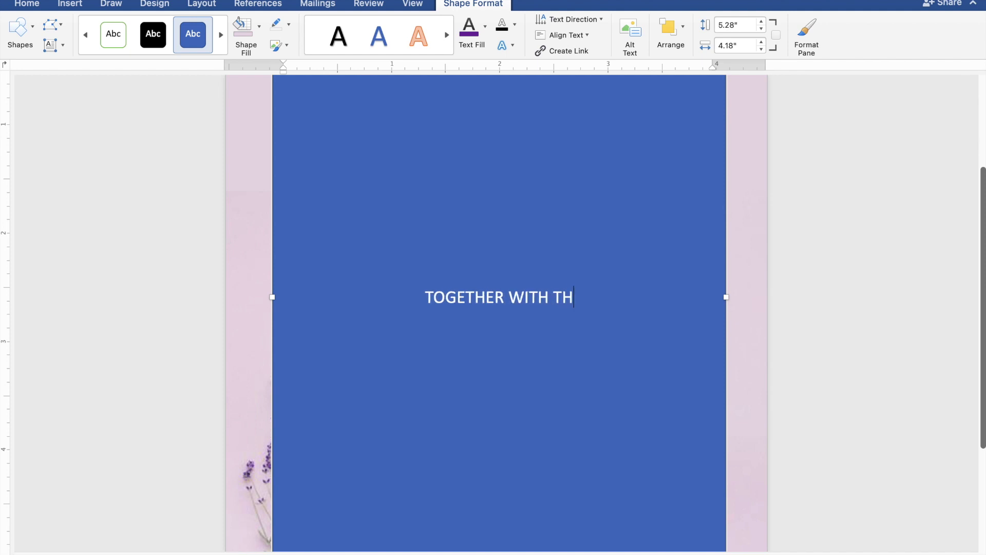
text(IR)
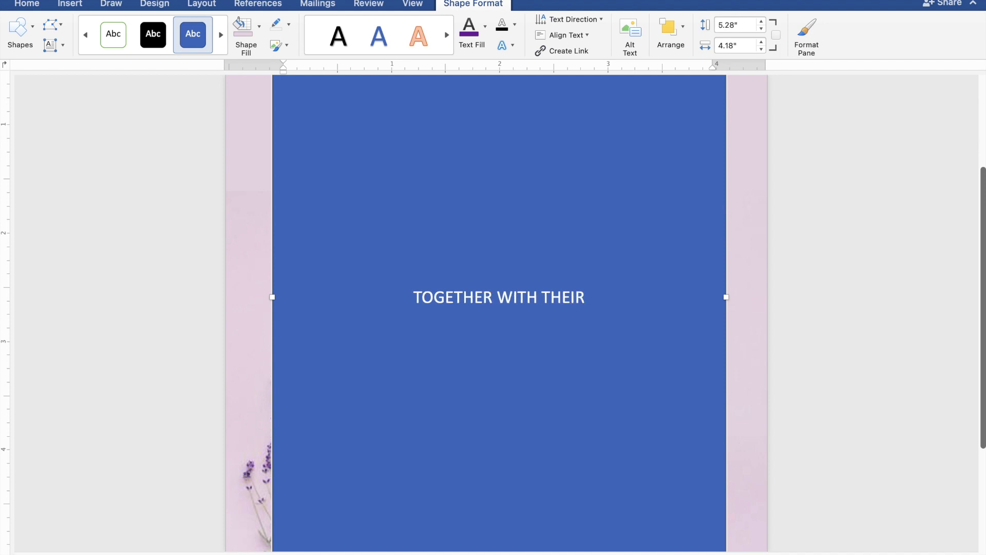
text( F)
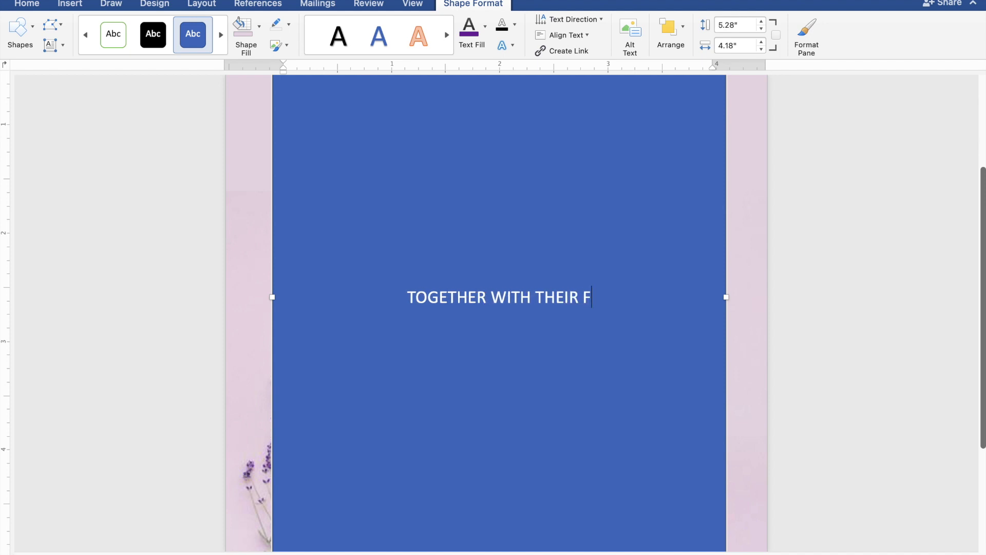
text(AMI)
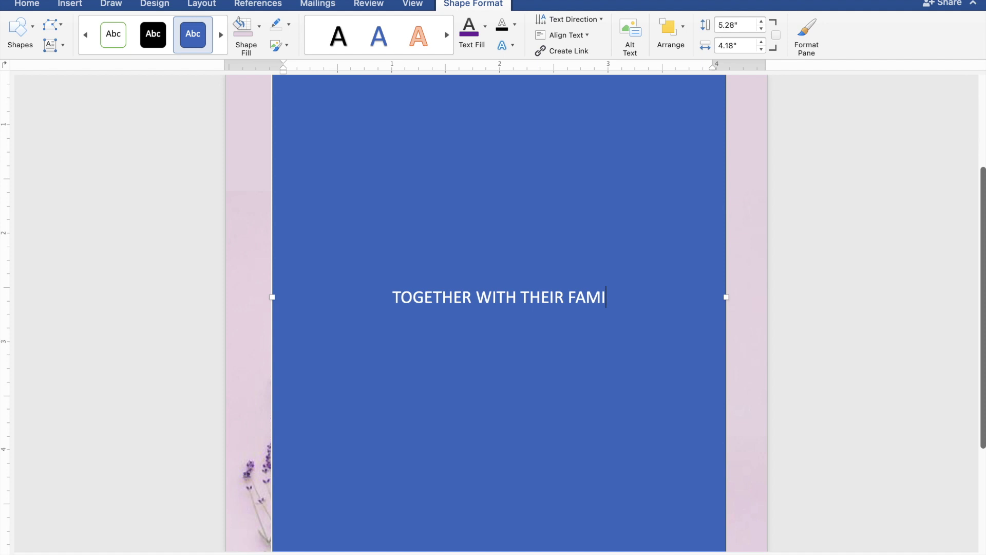
text(LIES)
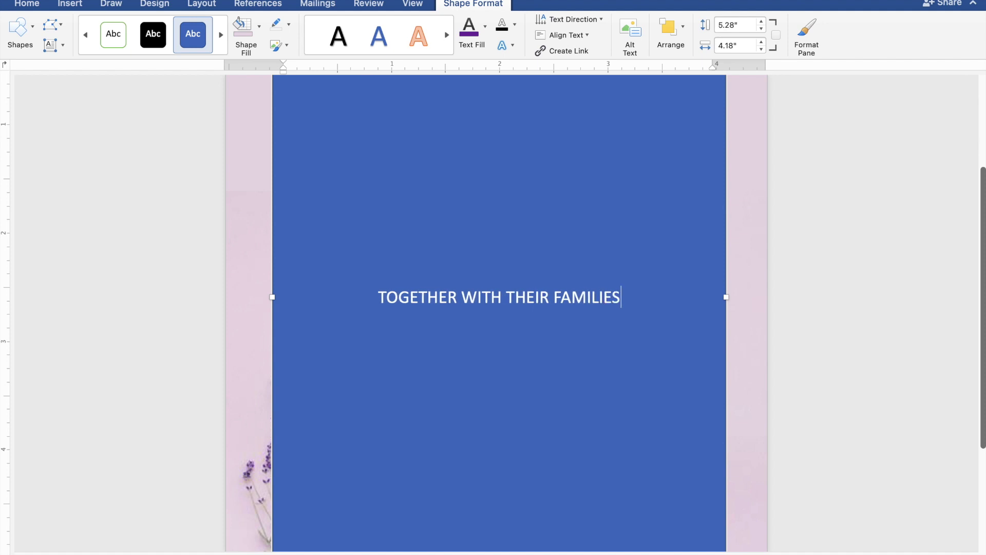
key(Return)
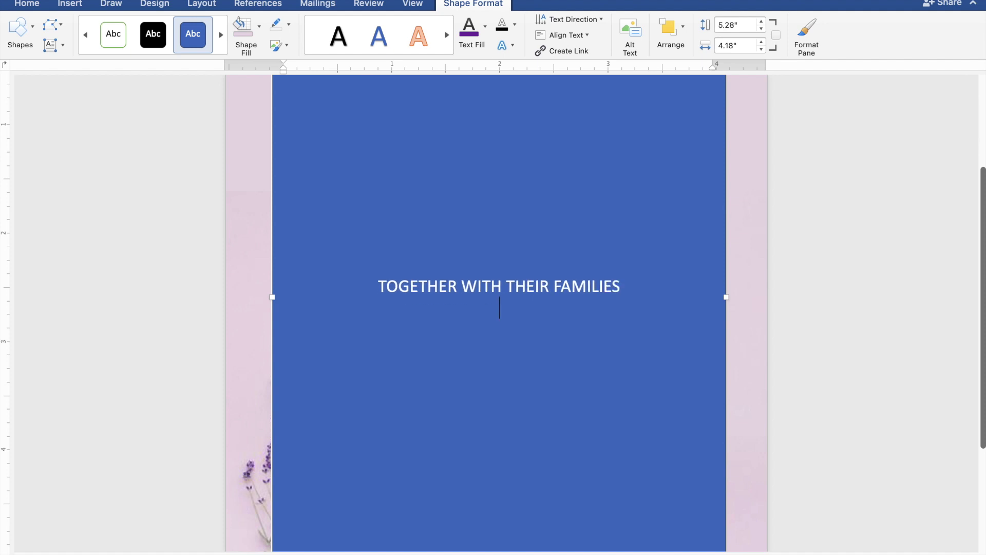
key(Return)
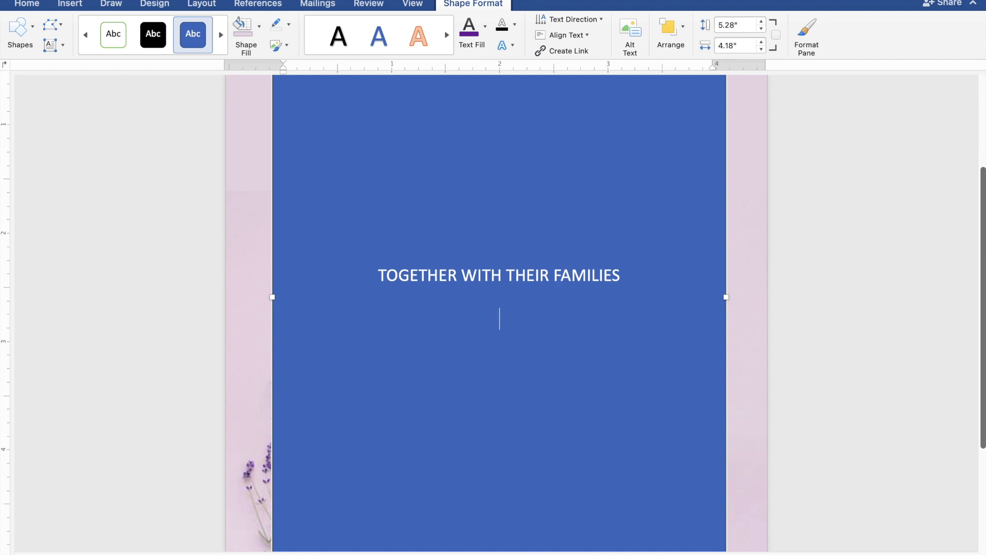
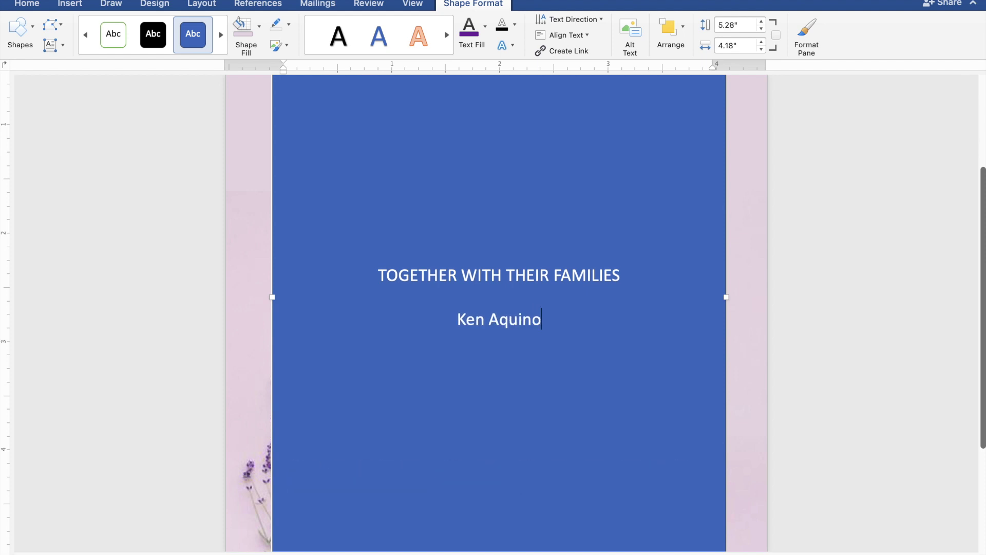
key(Return)
text(AND)
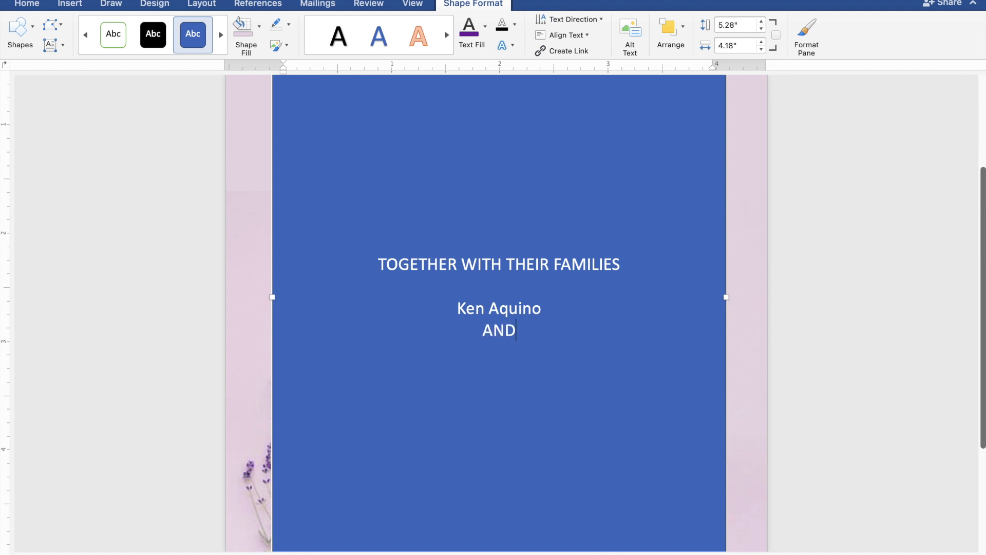
key(Return)
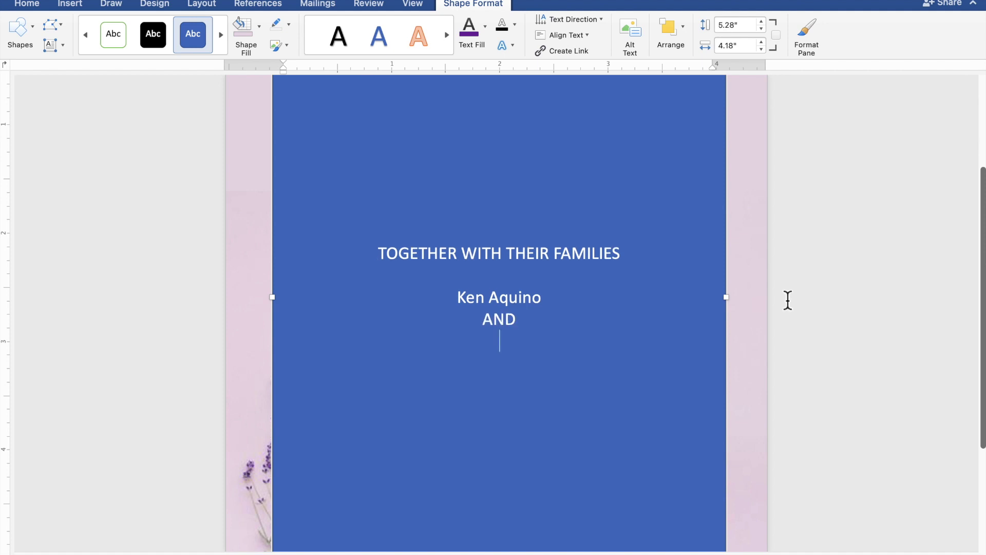
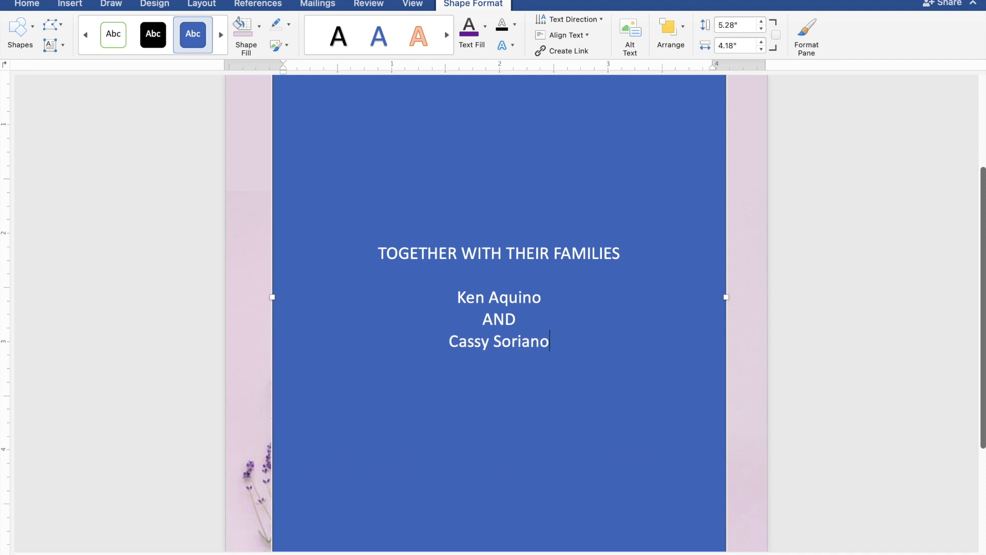
key(Return)
key(Return)
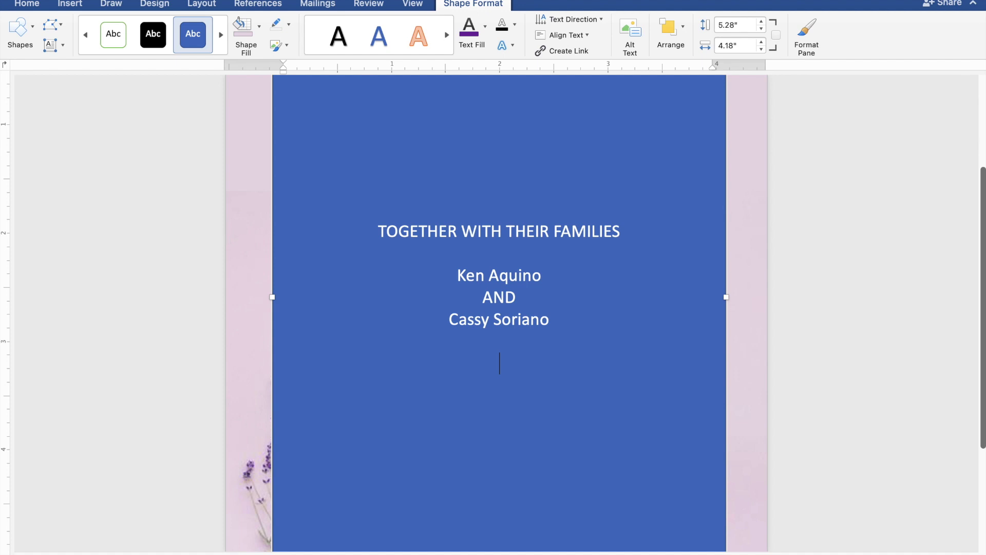
Step: Add the lines REQUEST THE PLEASURE OF YOUR PRESENCE and AS THEY JOYFULLY UNITE IN MARRIAGE
text(REQUEST)
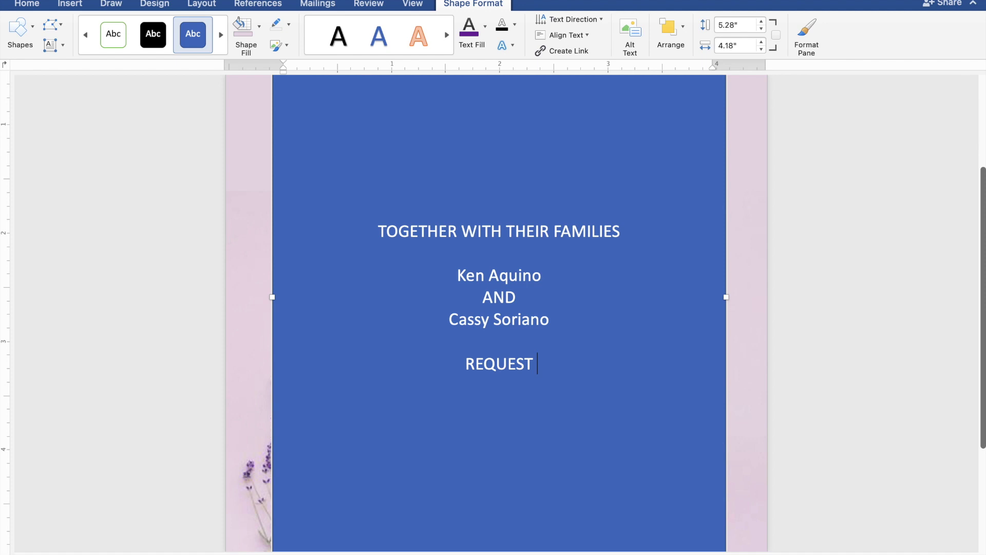
text( THE )
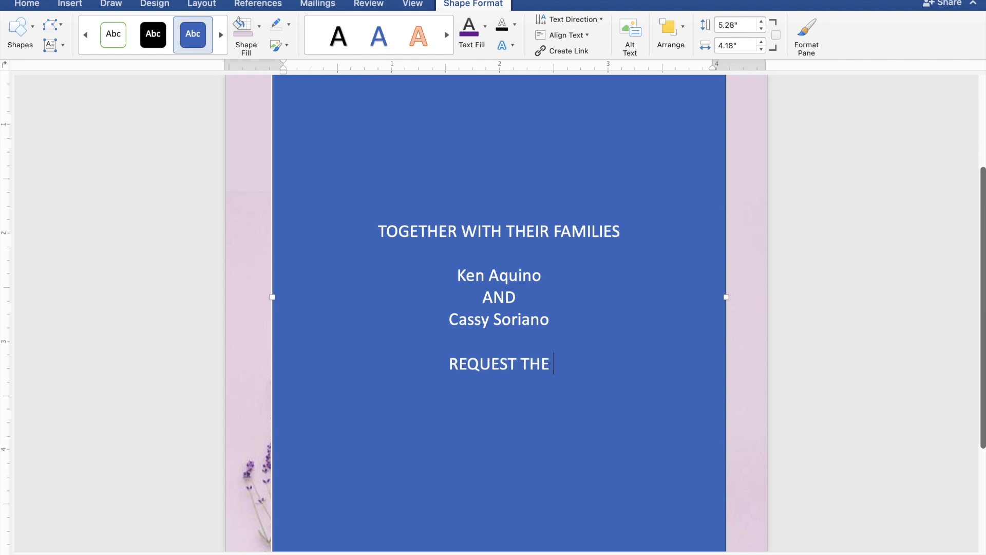
text(PLE)
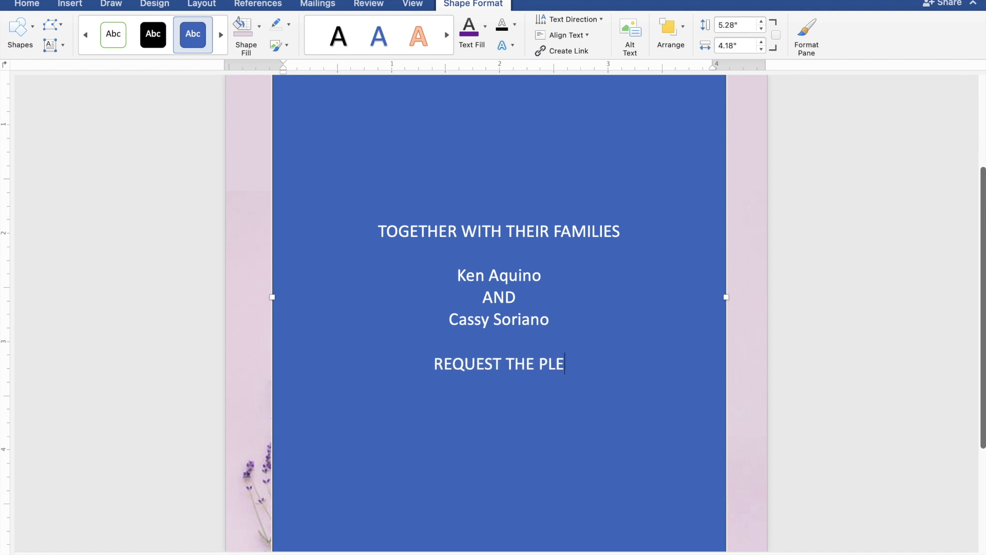
text(ASU)
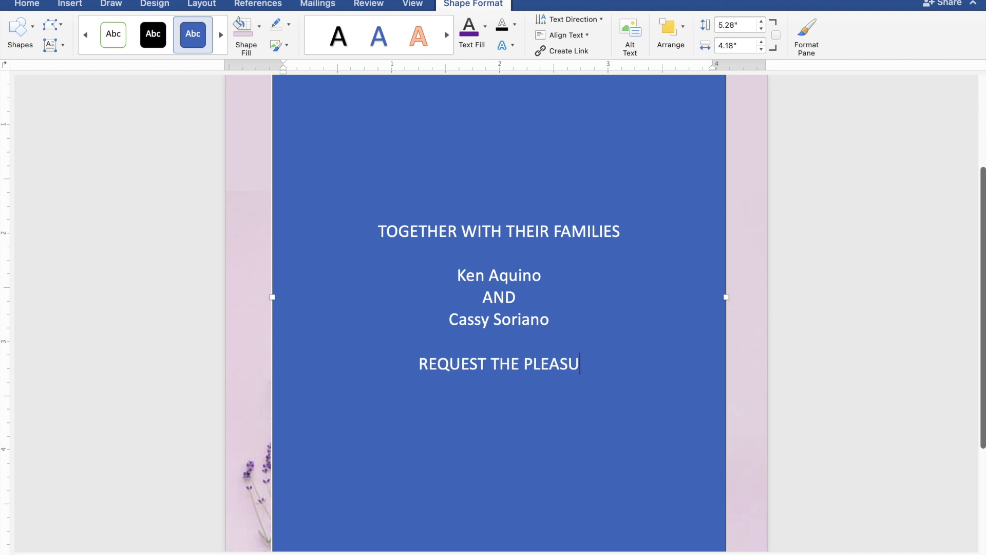
text(RE )
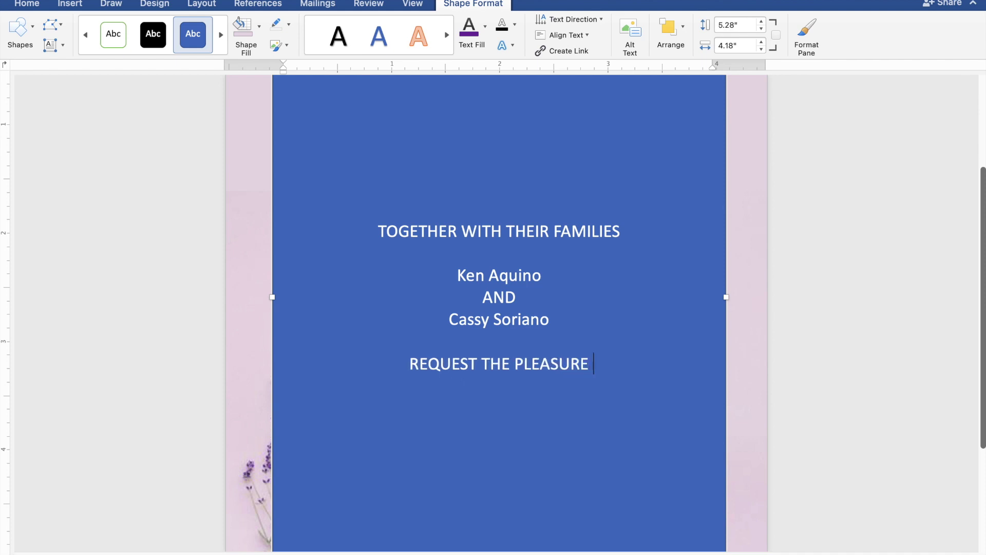
text(OF )
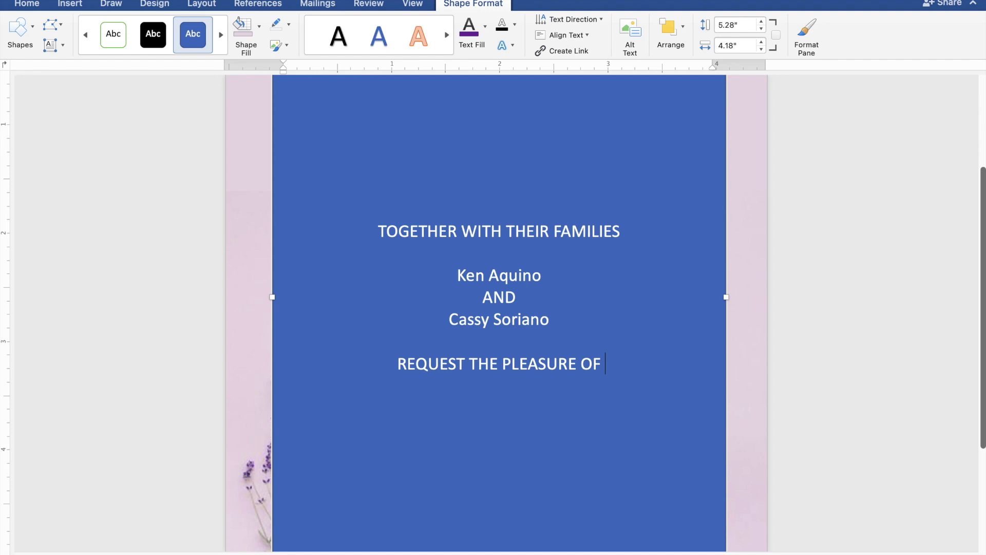
text(YOU)
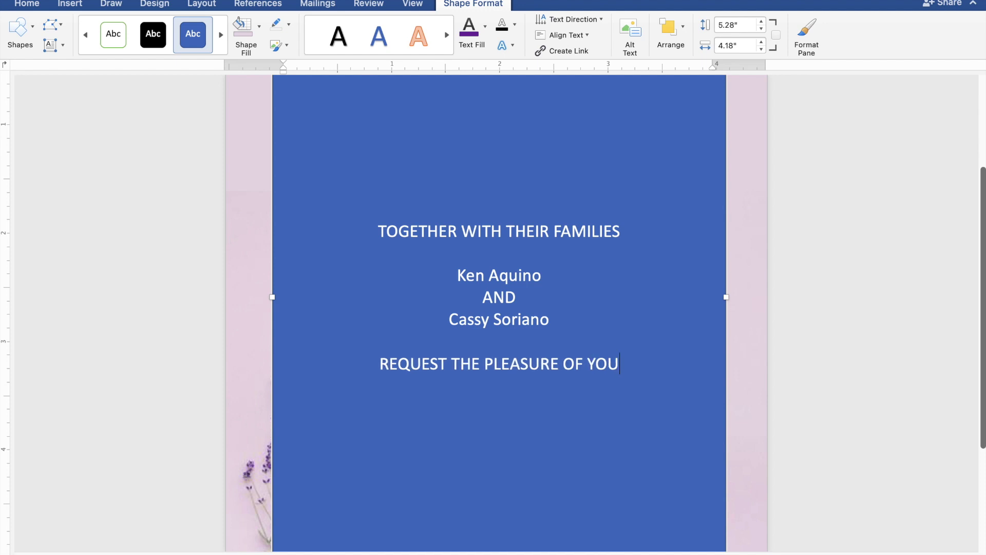
text(R P)
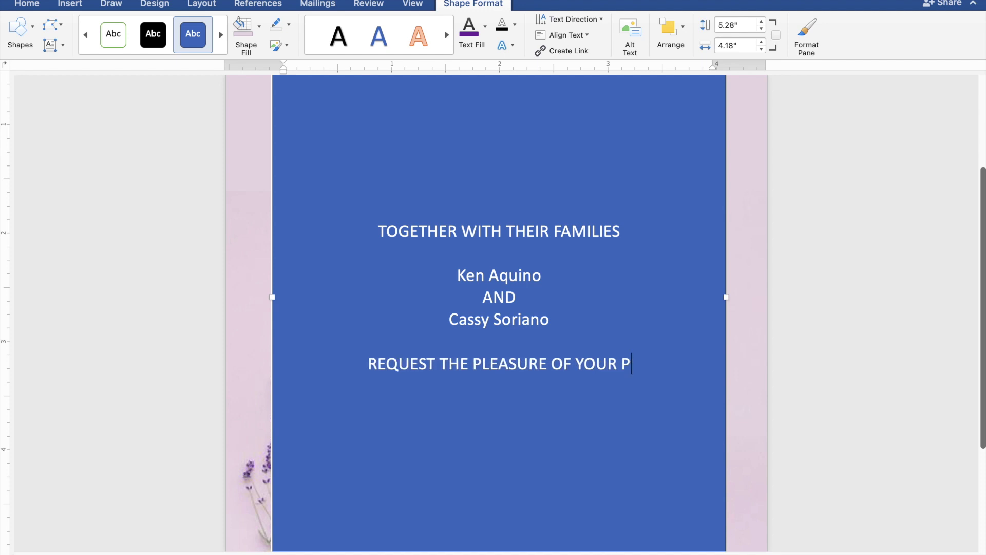
text(RES)
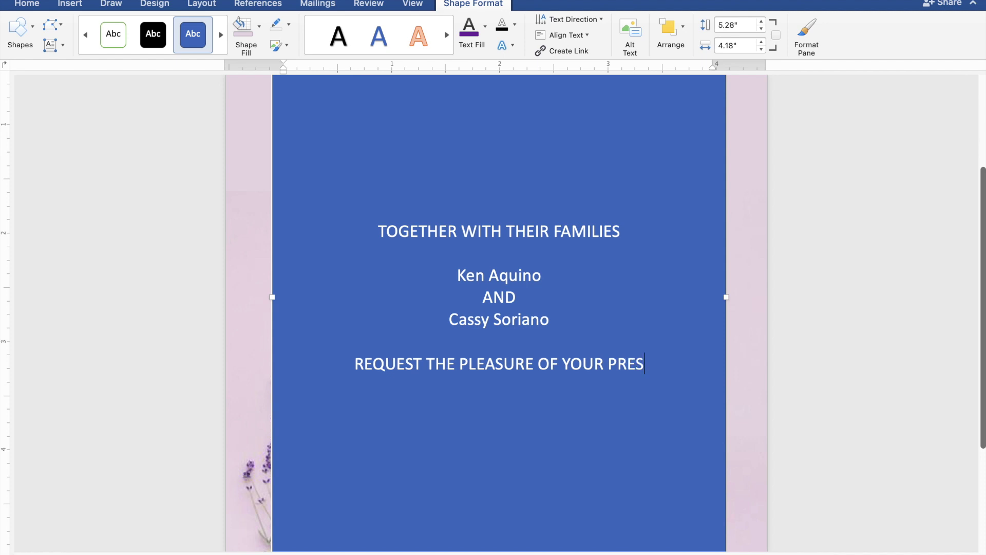
text(ENCE)
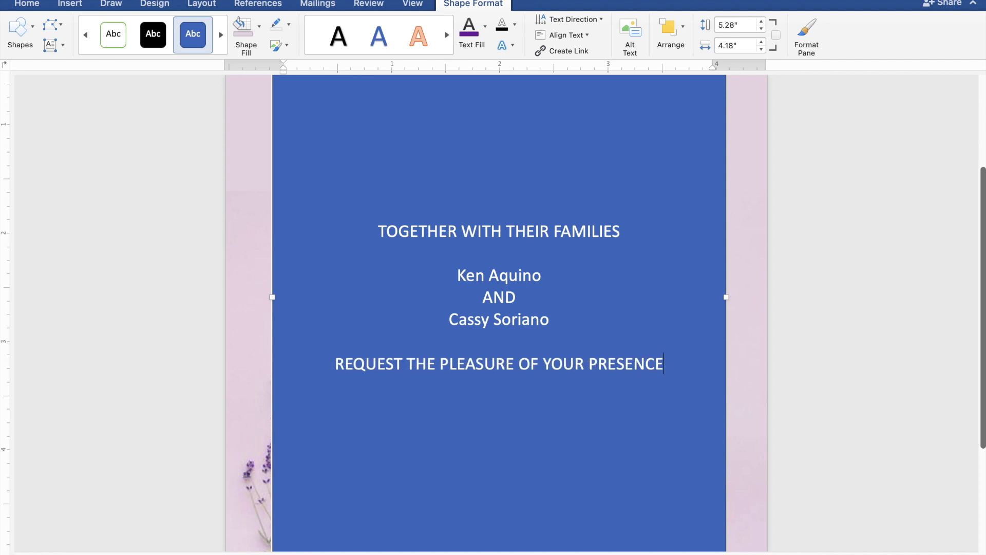
key(Return)
text(AS THE)
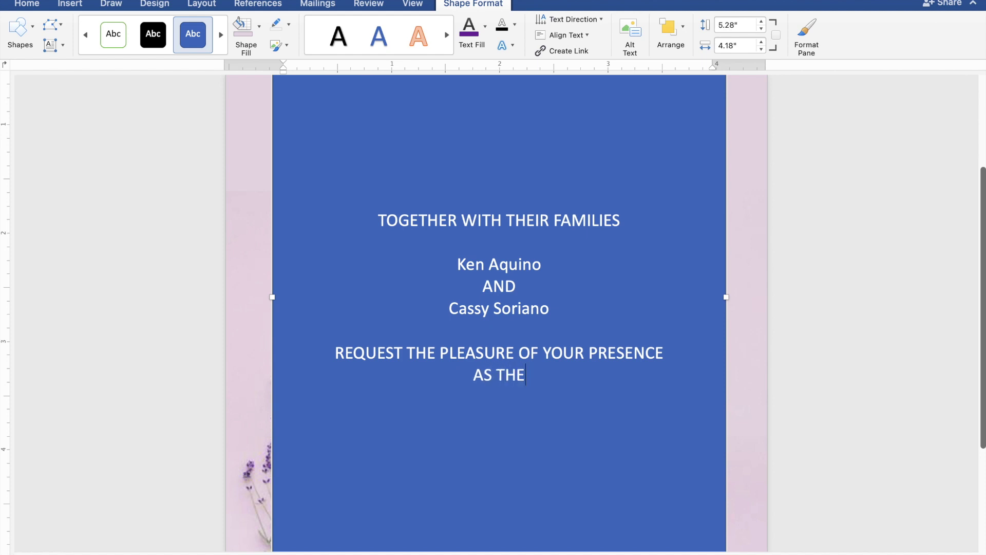
text(Y J)
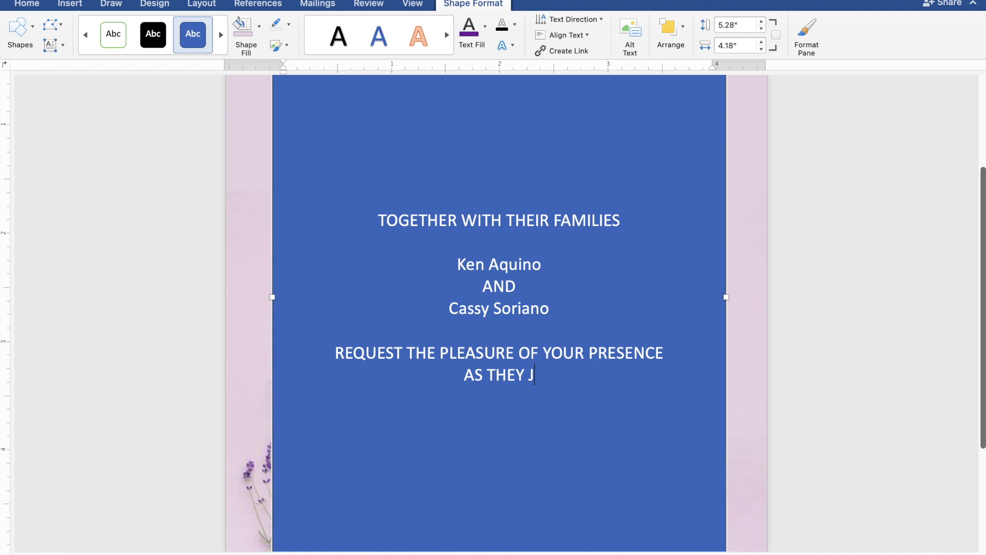
text(OYF)
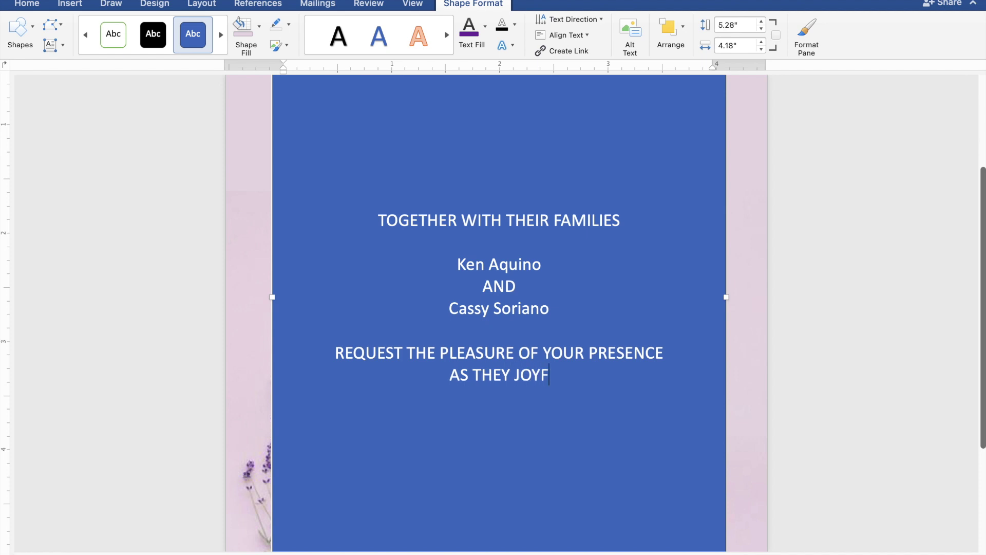
text(ULL)
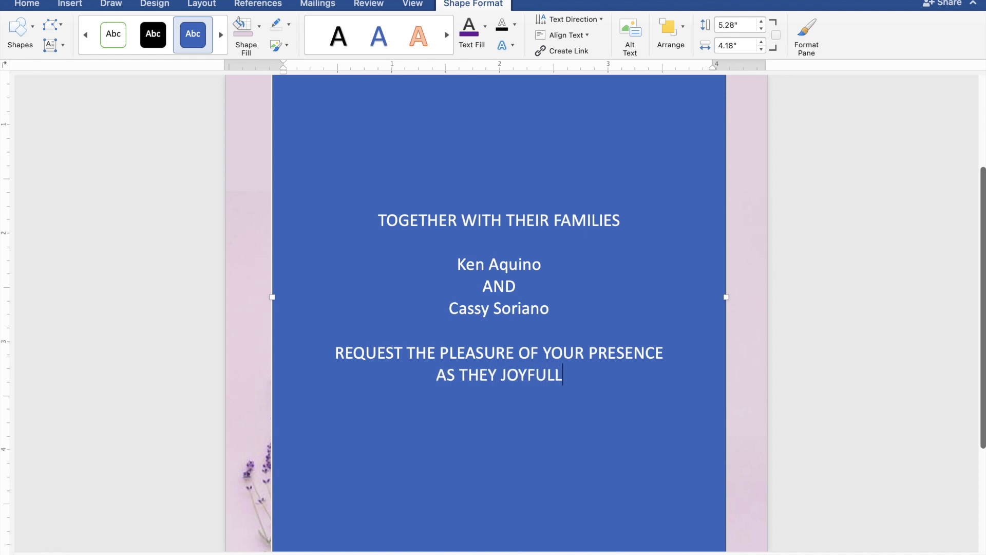
text(Y UNI)
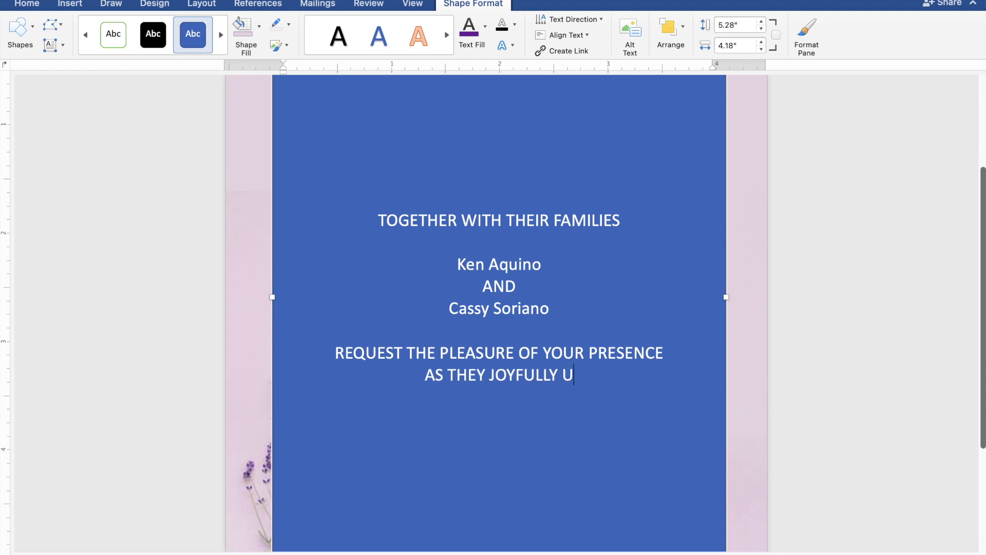
text(T)
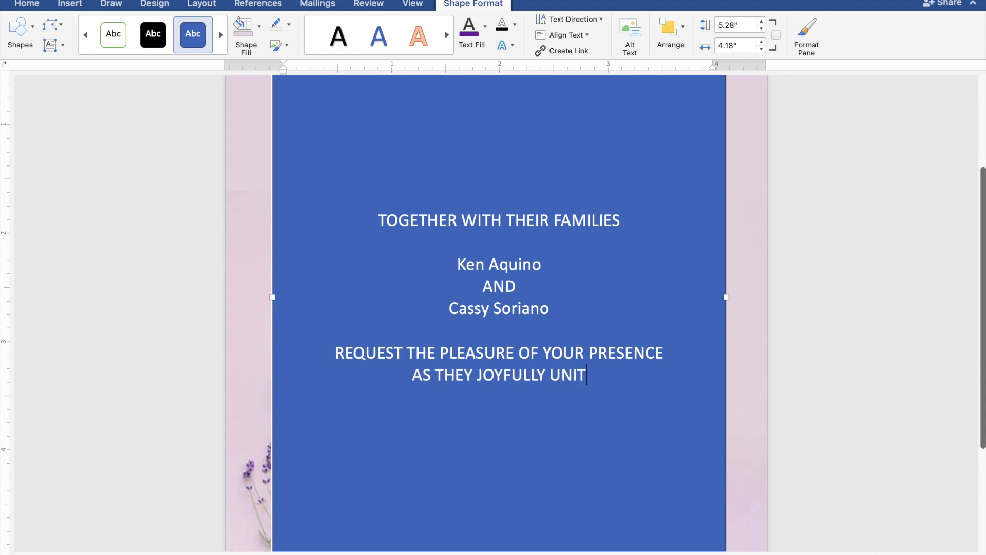
text(E I)
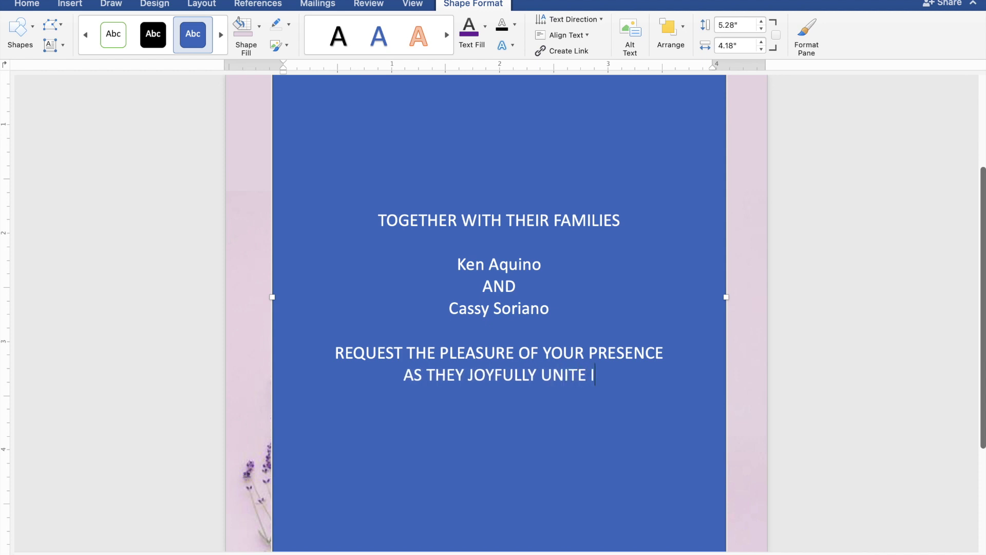
text(N M)
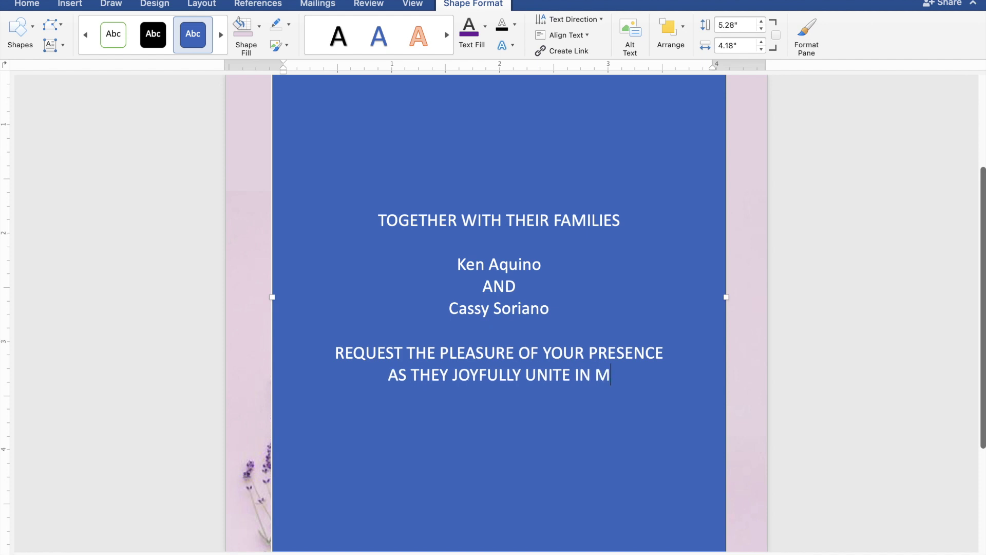
text(ARR)
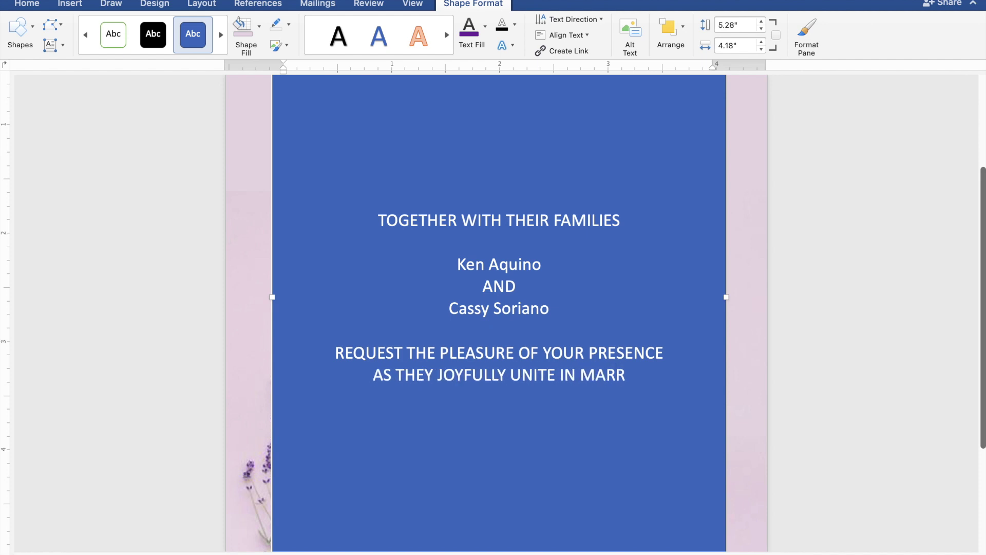
text(IAGE)
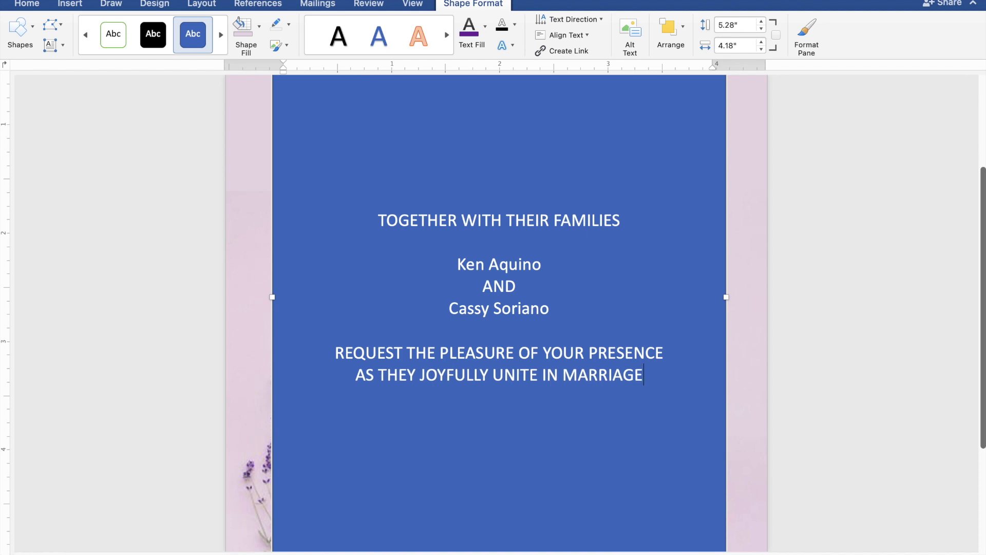
key(Return)
key(Return)
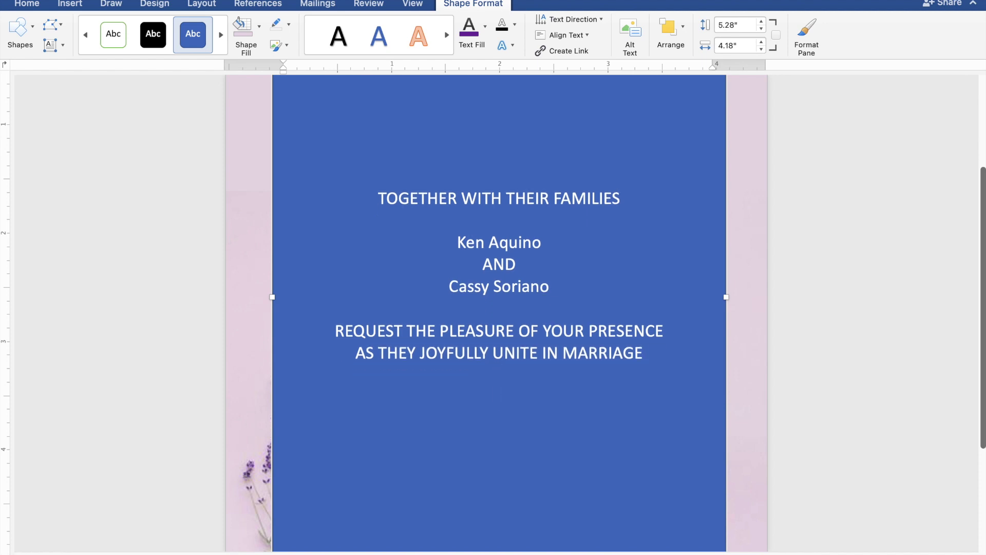
Step: Type SUNDAY, JANUARY 28, 2024 and 10:00 IN THE MORNING on separate lines
text(SU)
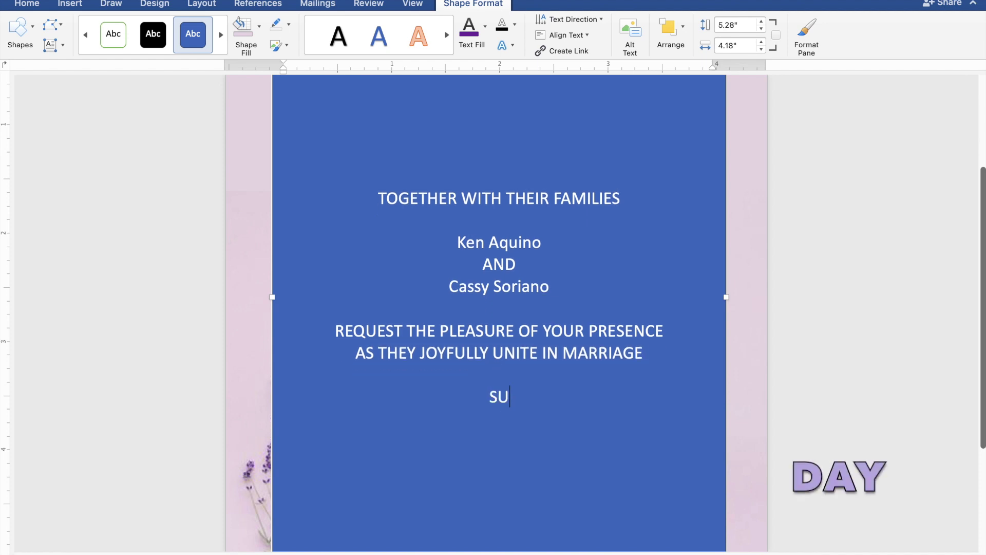
text(NDAY)
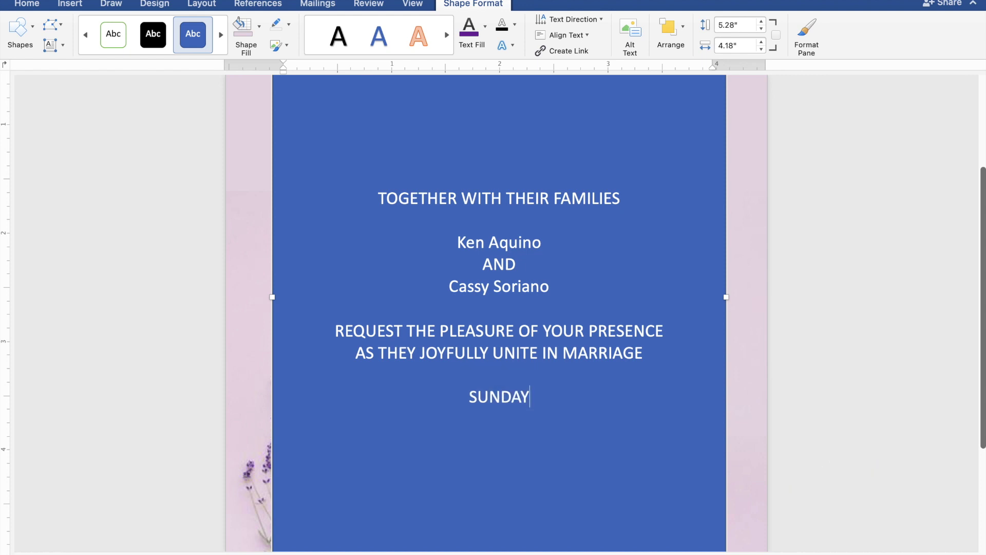
key(Return)
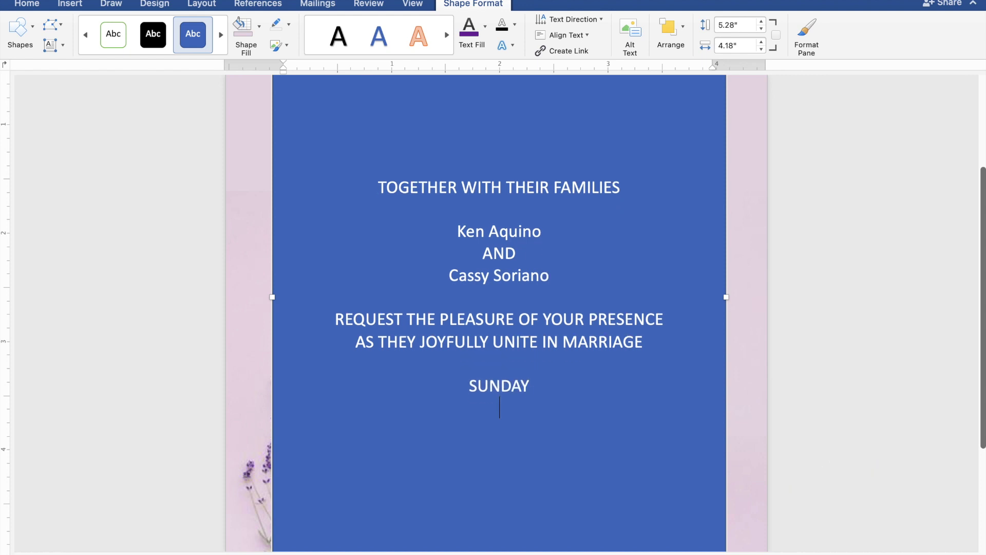
text(JA)
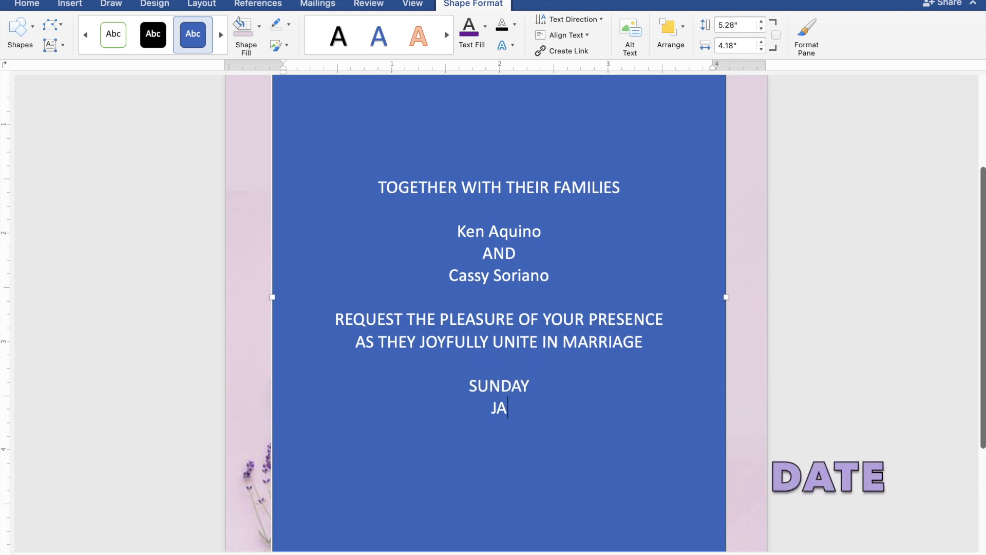
text(NUARY)
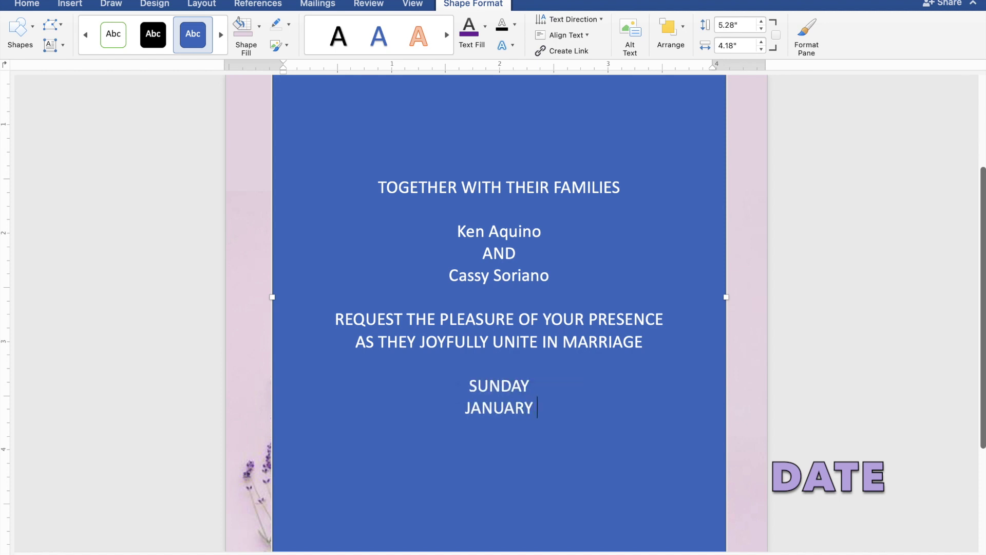
text( 28,)
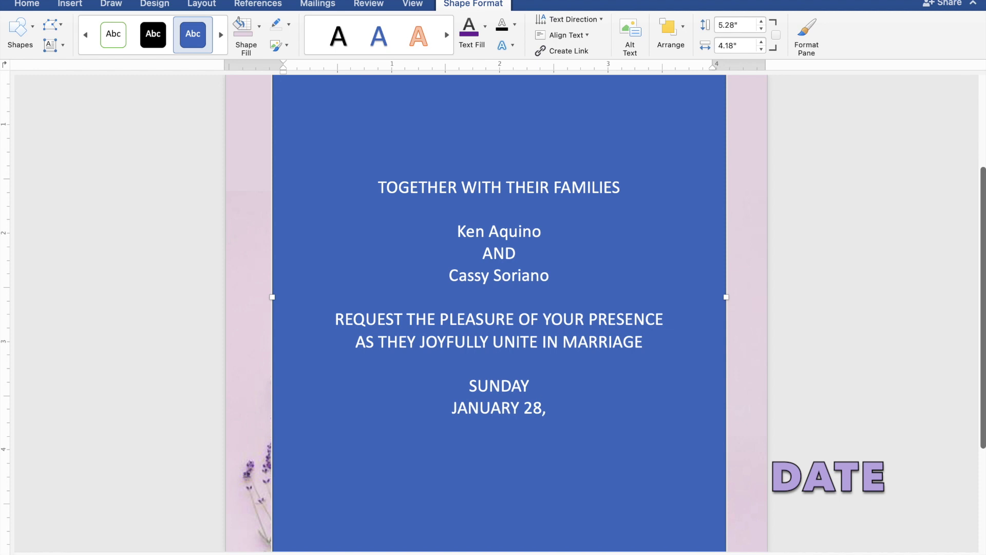
text( 2024)
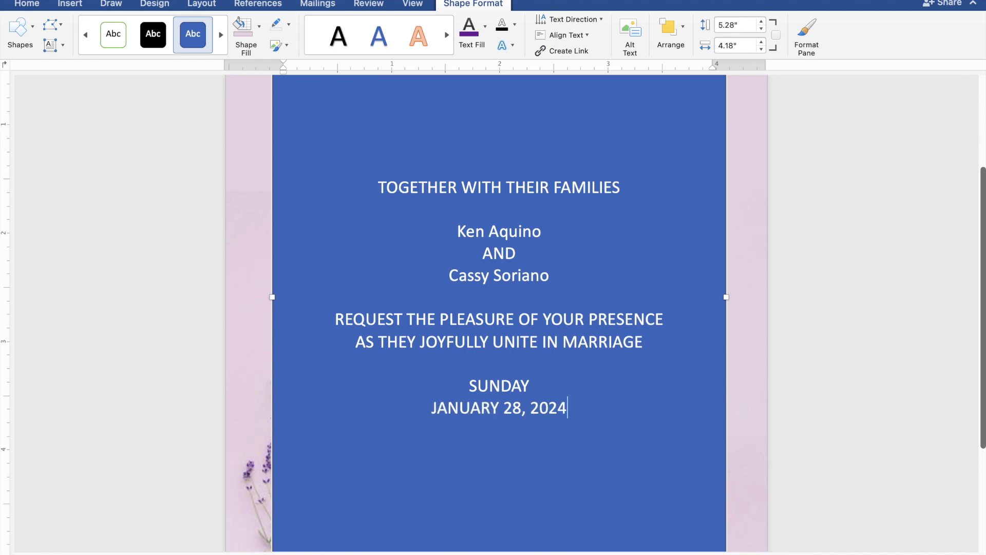
key(Return)
text(10)
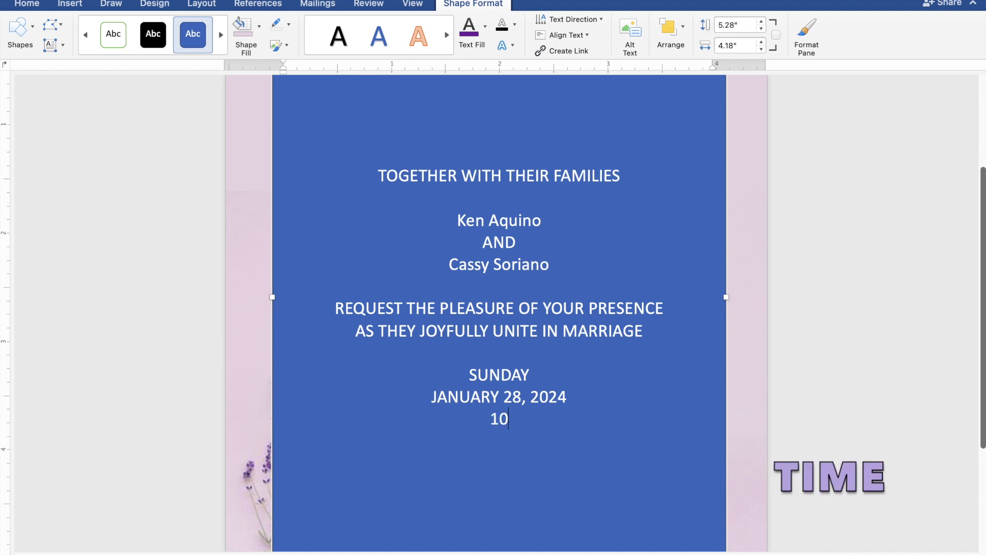
text(:00 IN)
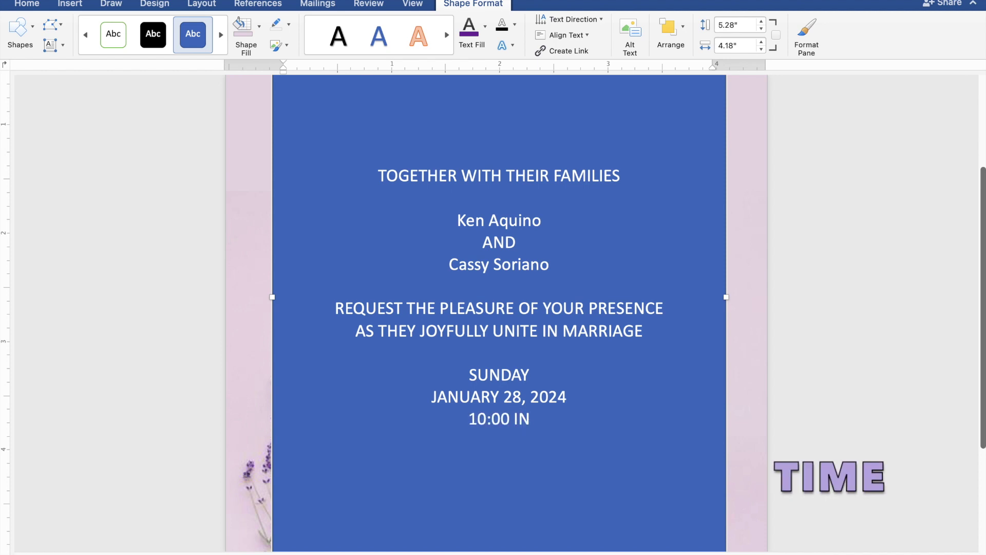
text( TH)
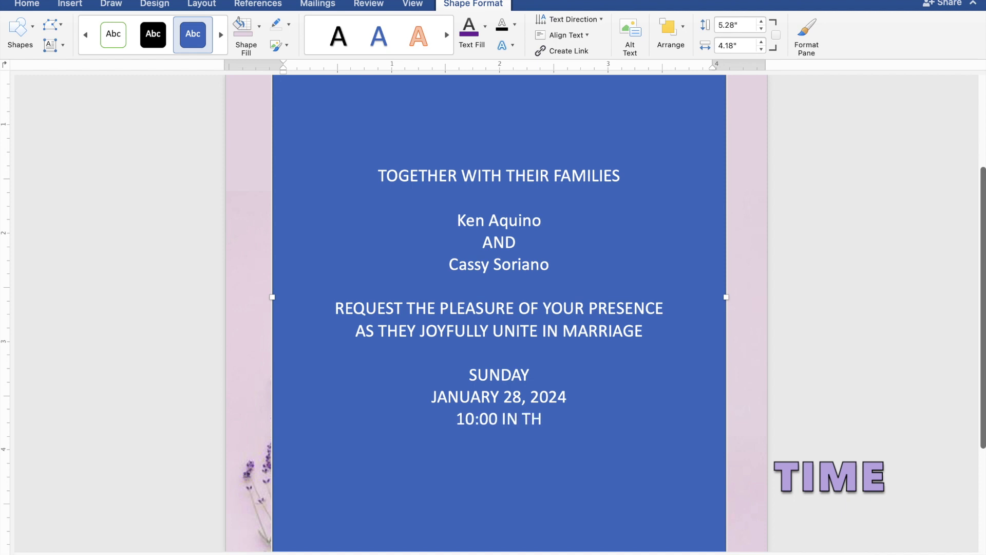
text(E M)
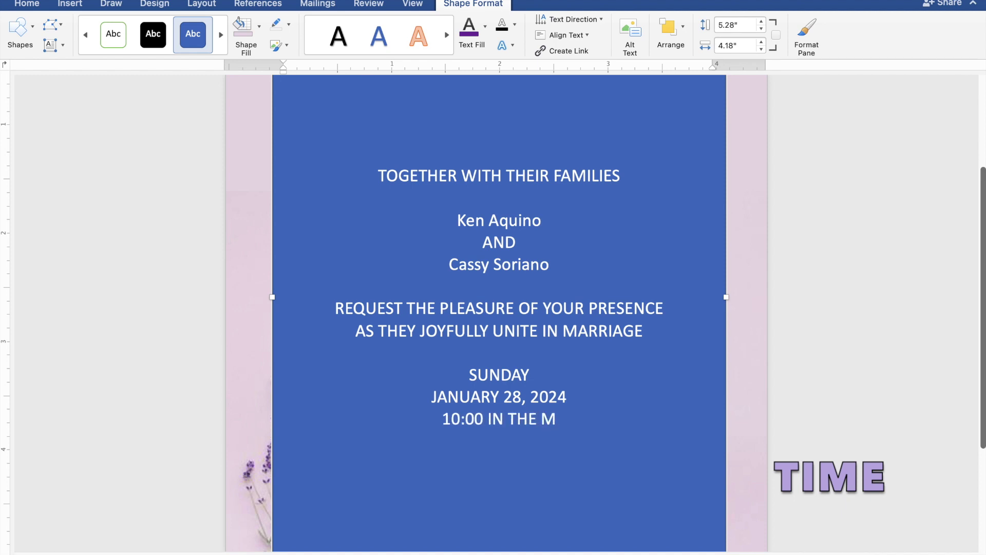
text(ORNIN)
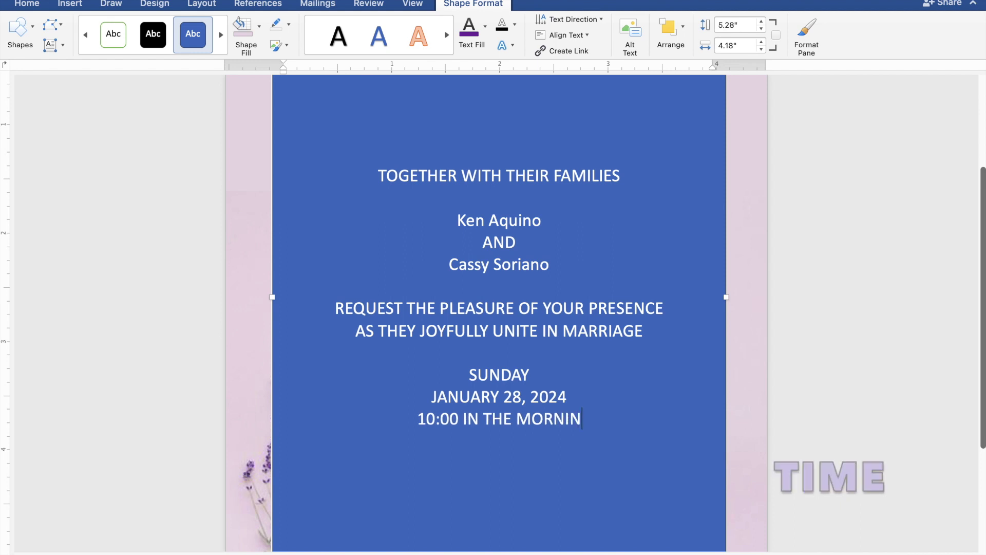
text(G)
key(Return)
Step: Add ST. THOMAS AQUINAS PARISH CHURCH, MANGALDAN, PANGASINAN, a blank line, and 'Reception to follow'
text(S)
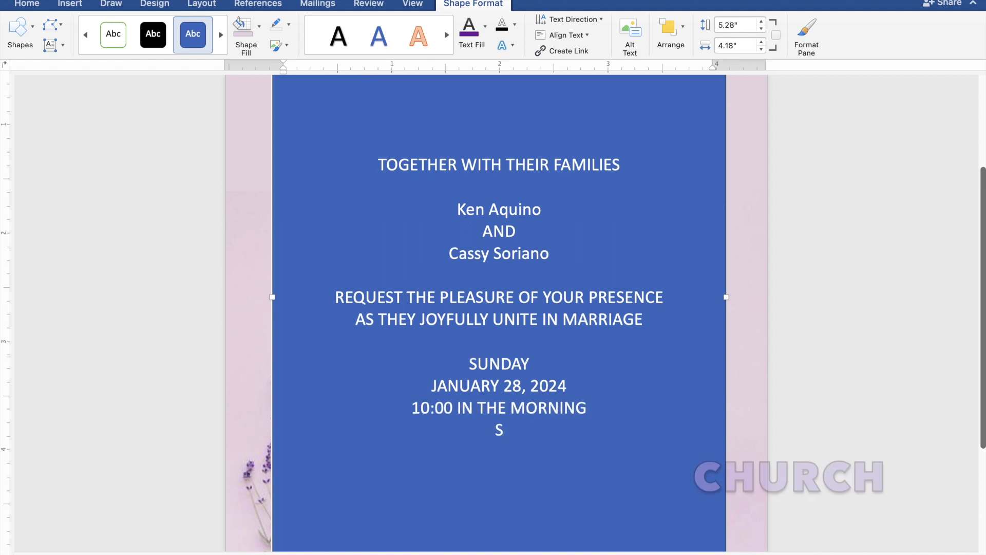
text(T.)
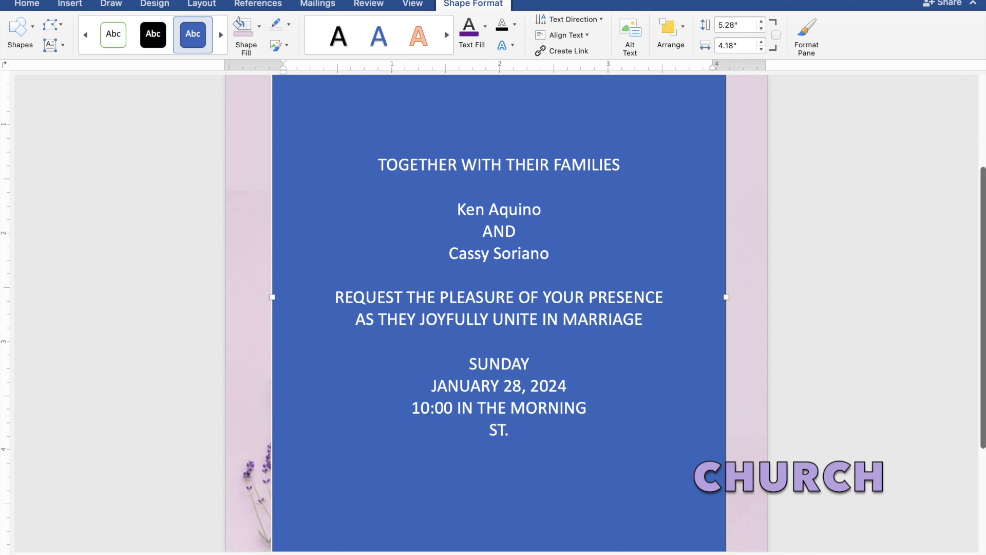
text( THOMA)
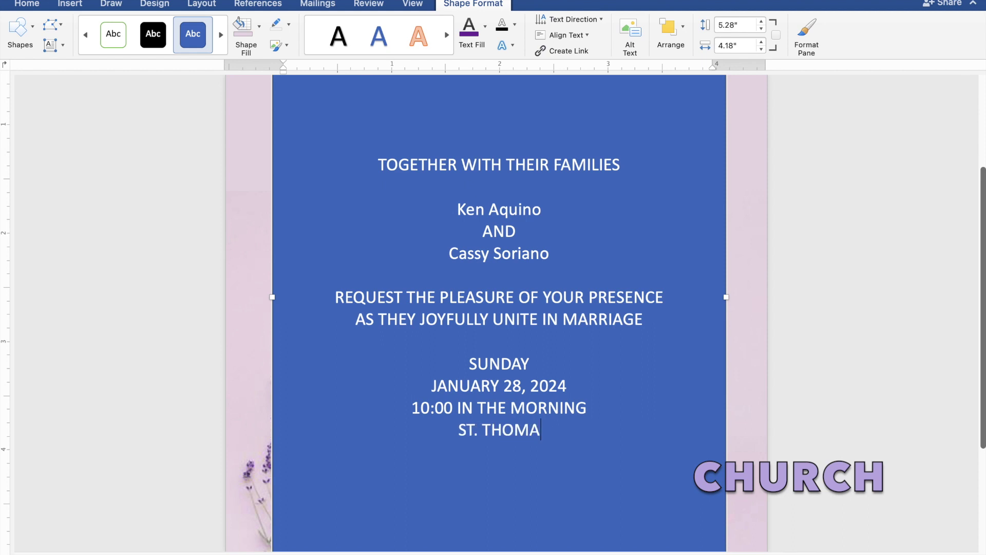
text(S)
text( AQUI)
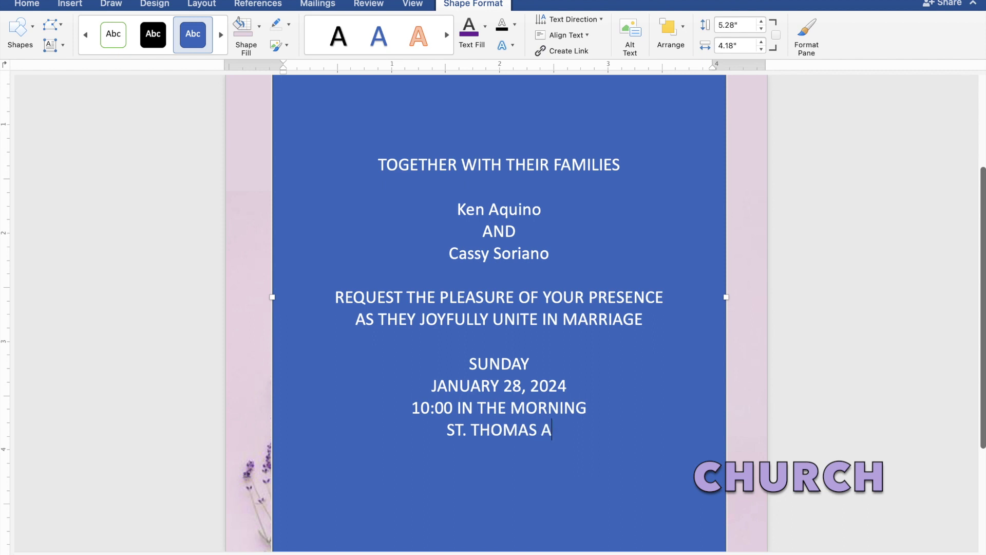
text(N)
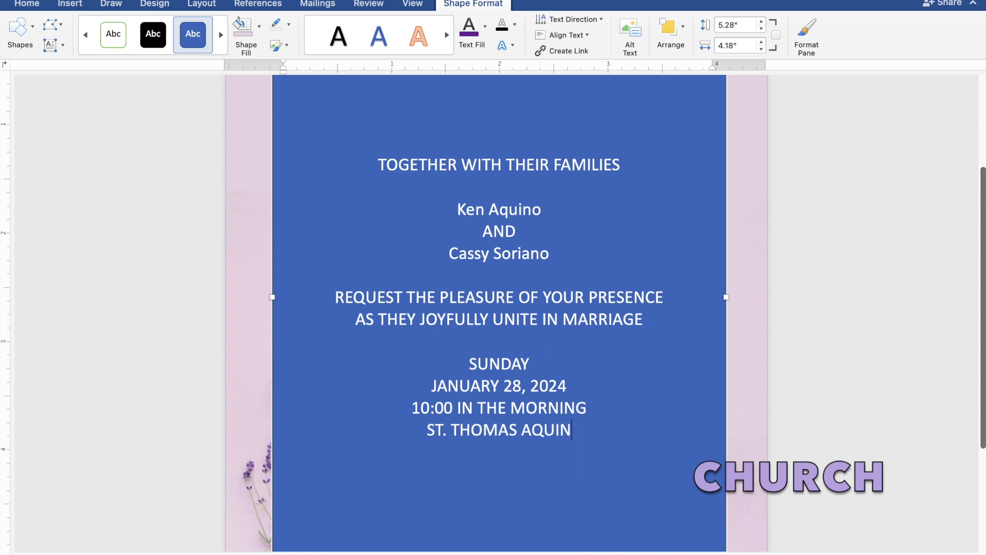
text(AS )
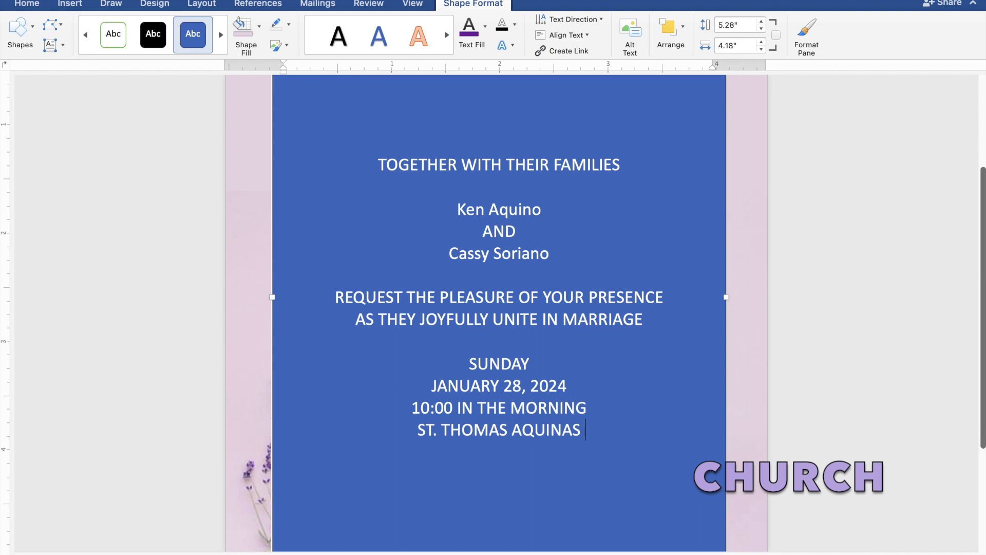
text(PA)
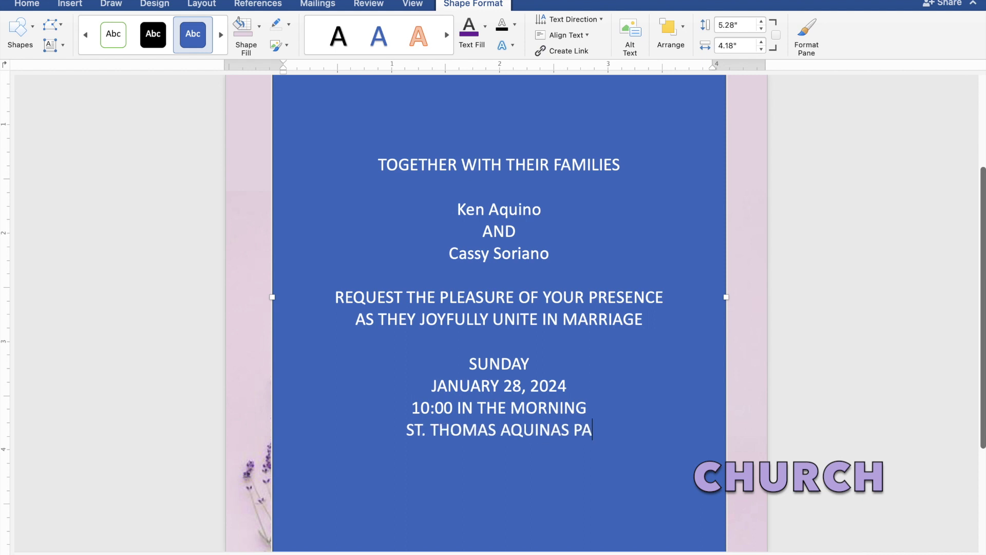
text(RI)
text(S)
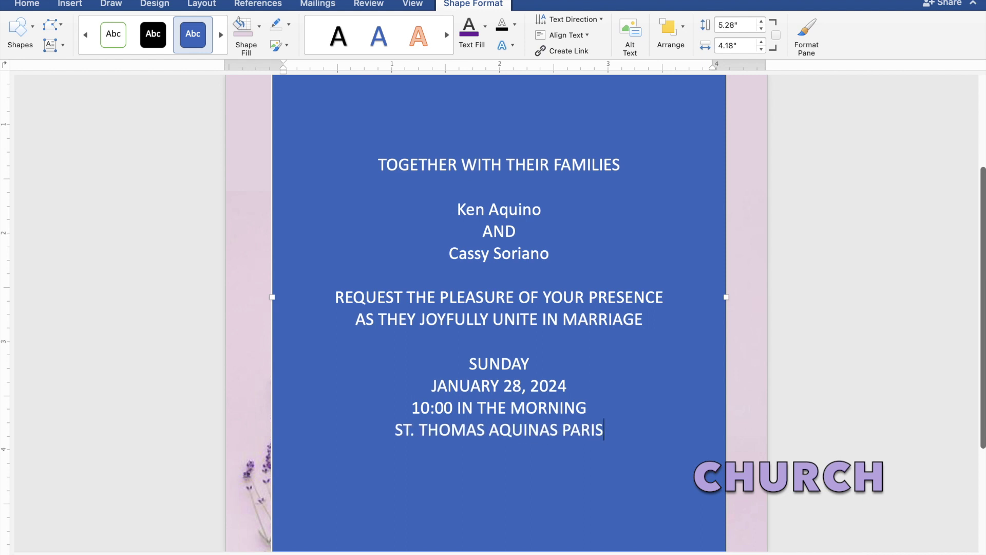
text(H CHURC)
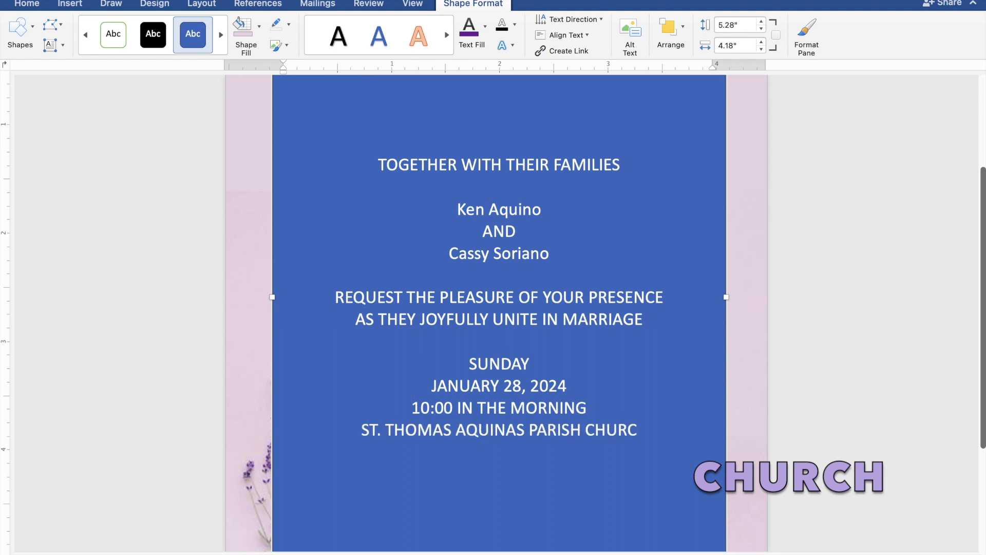
text(H)
key(Return)
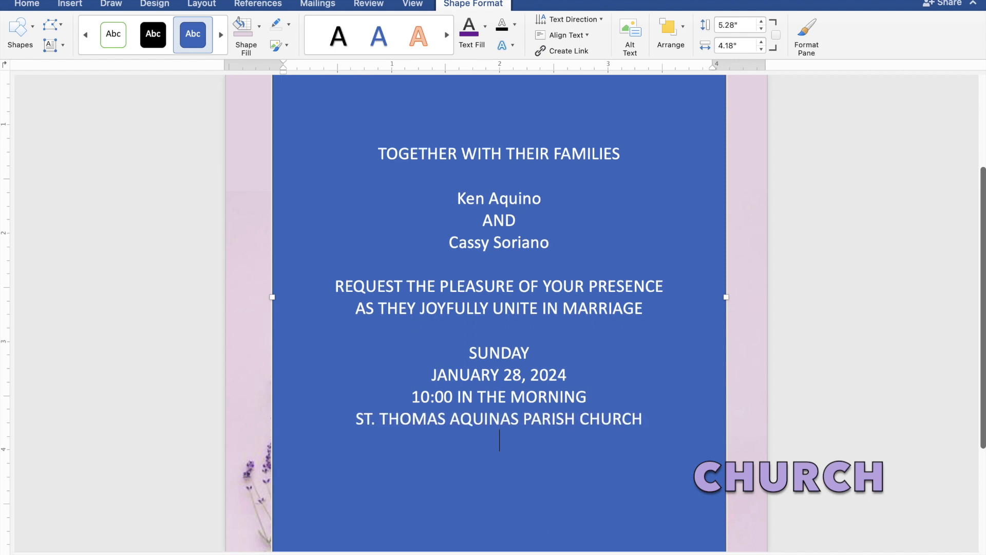
text(MANGALDA)
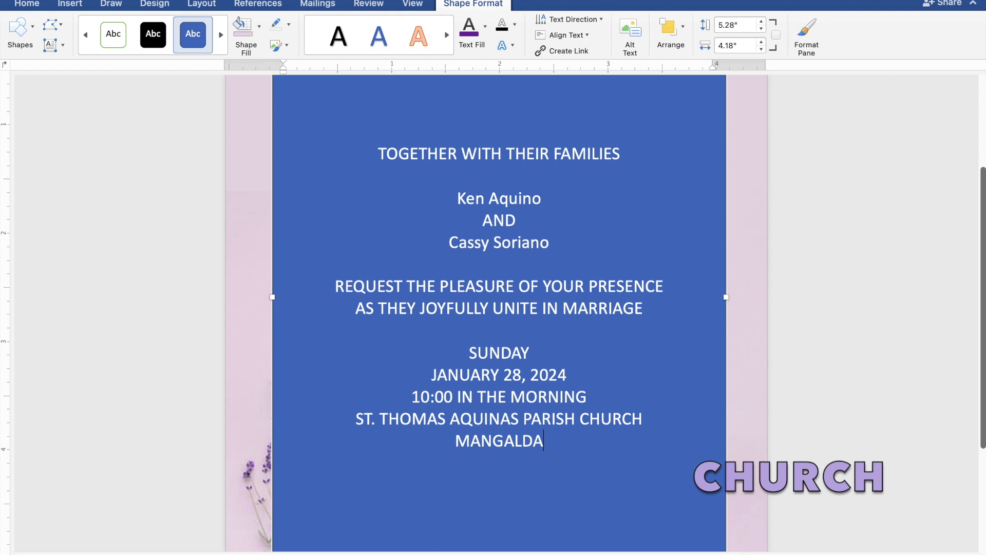
text(N, )
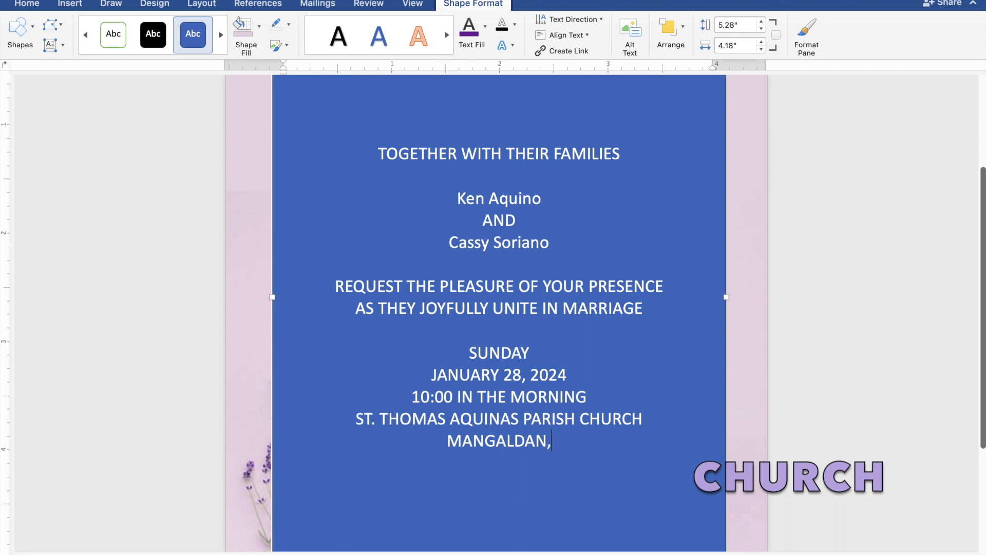
text(P)
text(ANGA)
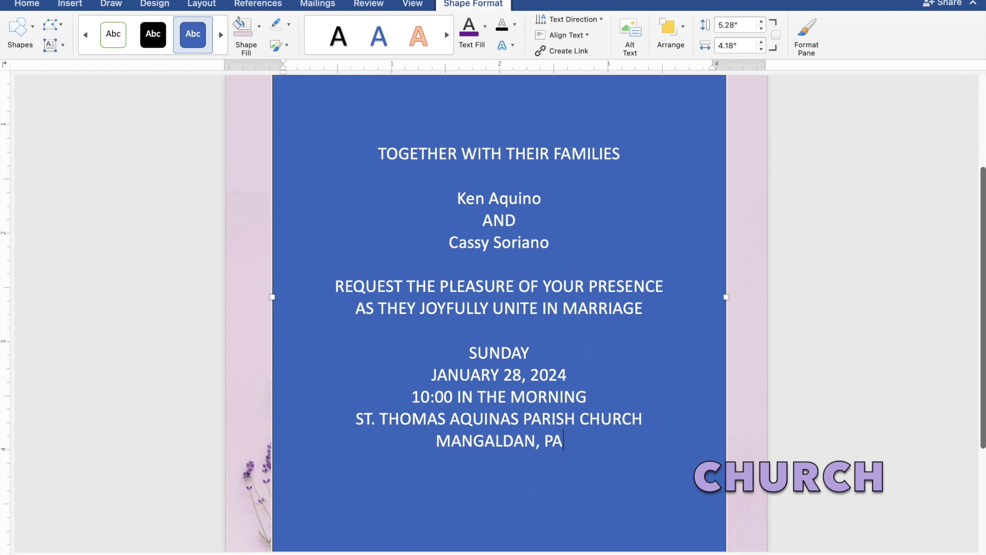
text(SINAN)
key(Return)
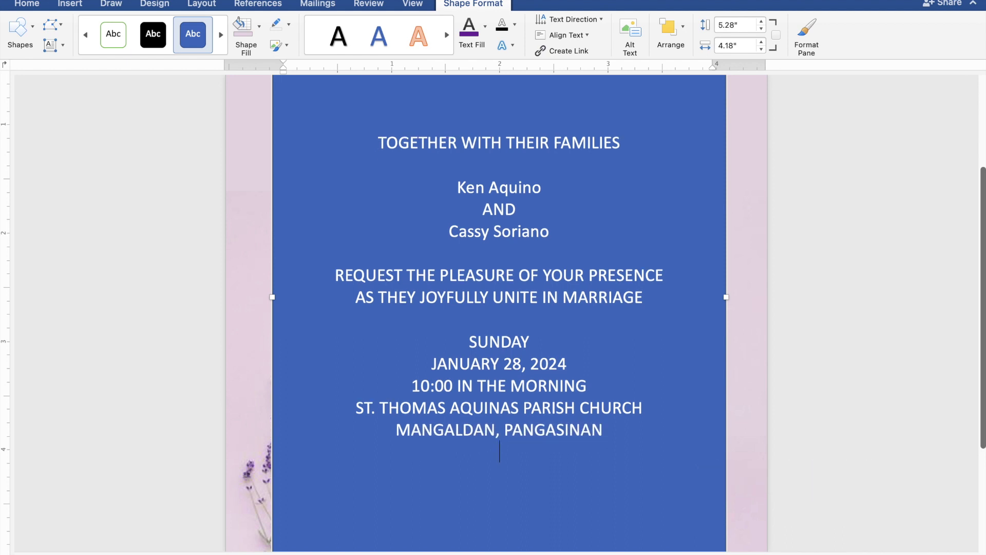
key(Return)
text(Rec)
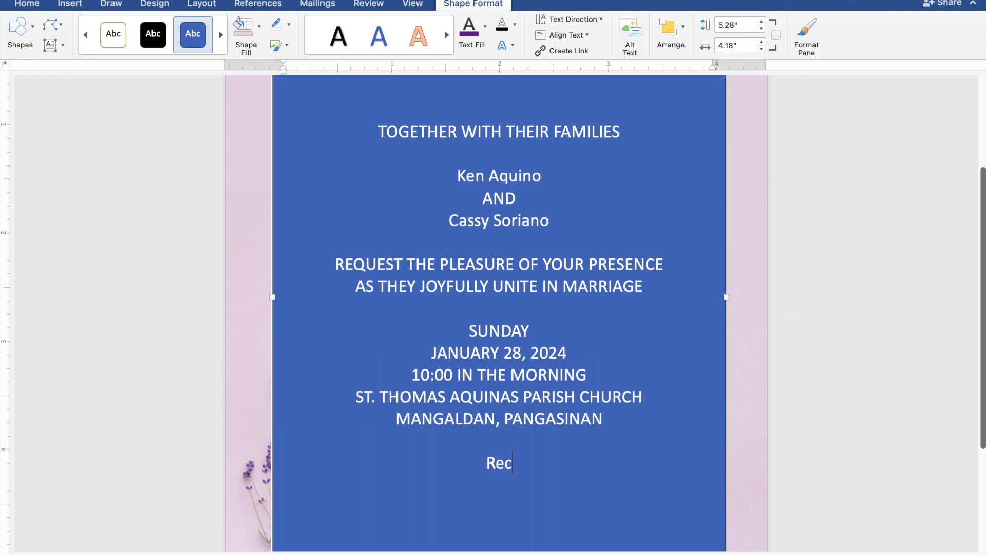
text(eption)
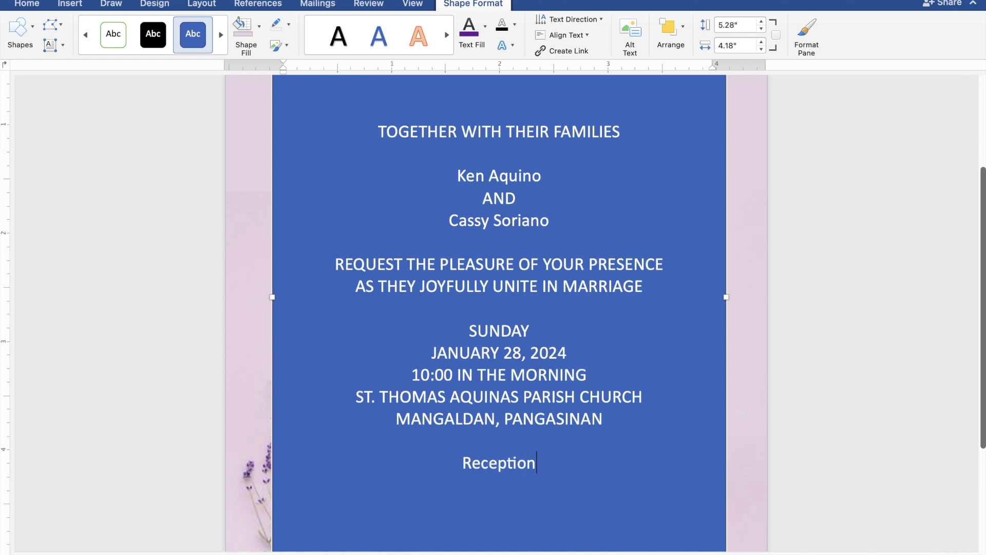
text( to)
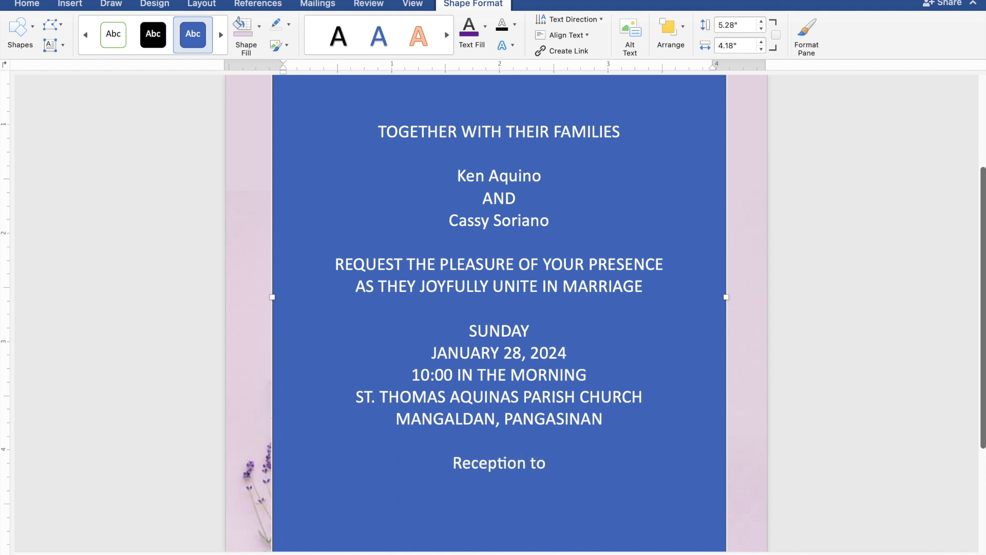
text( fol)
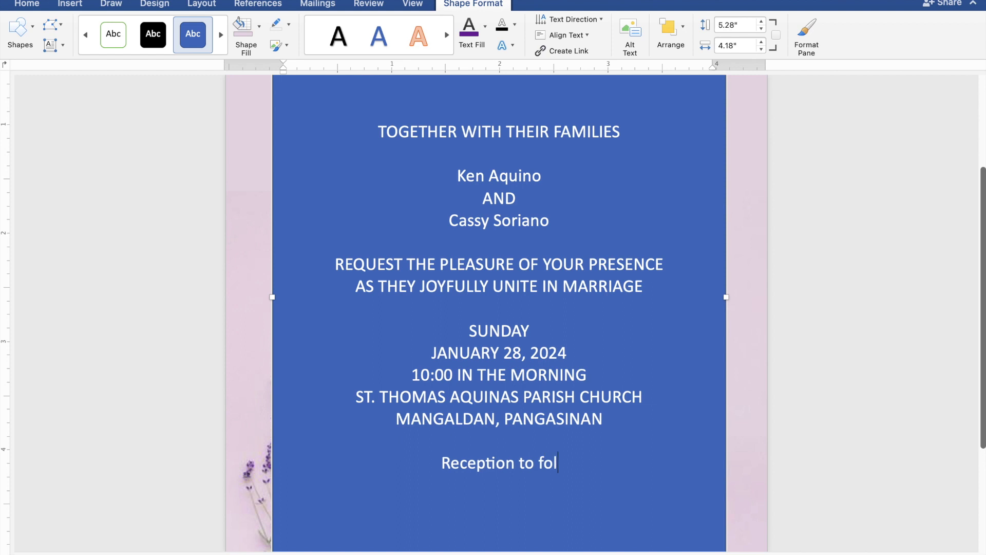
text(low)
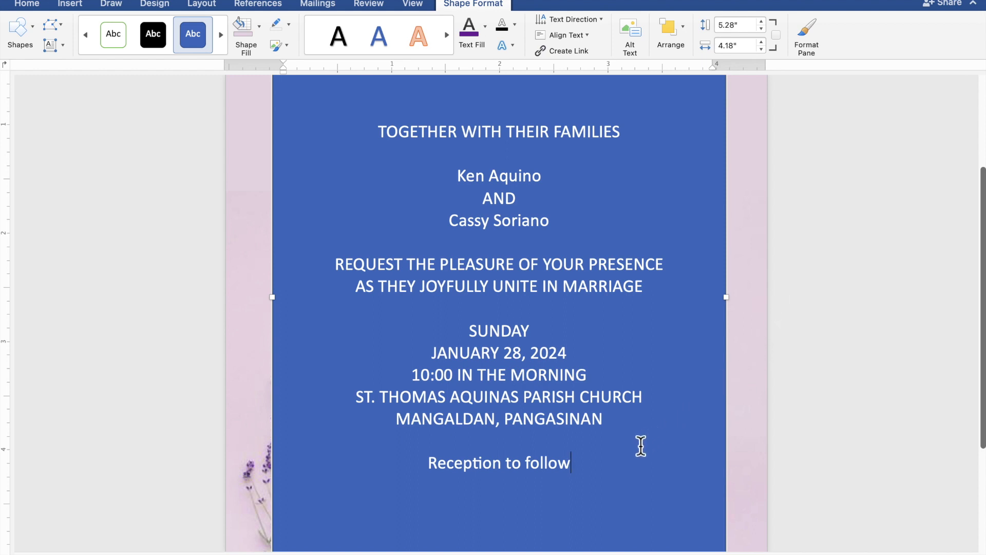
Step: Give the text box no fill and no outline, and colour the invitation text standard purple
drag(580, 467, 378, 144)
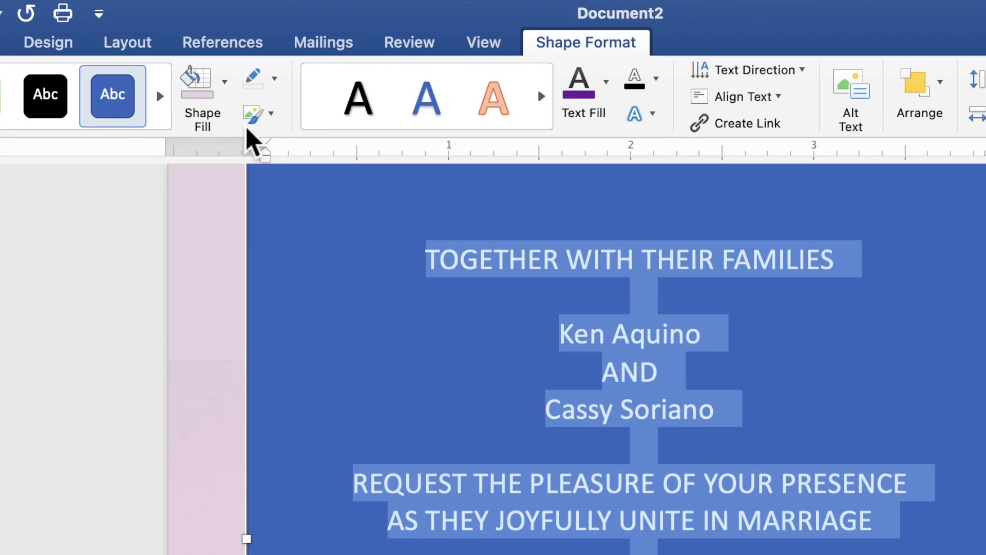
click(225, 95)
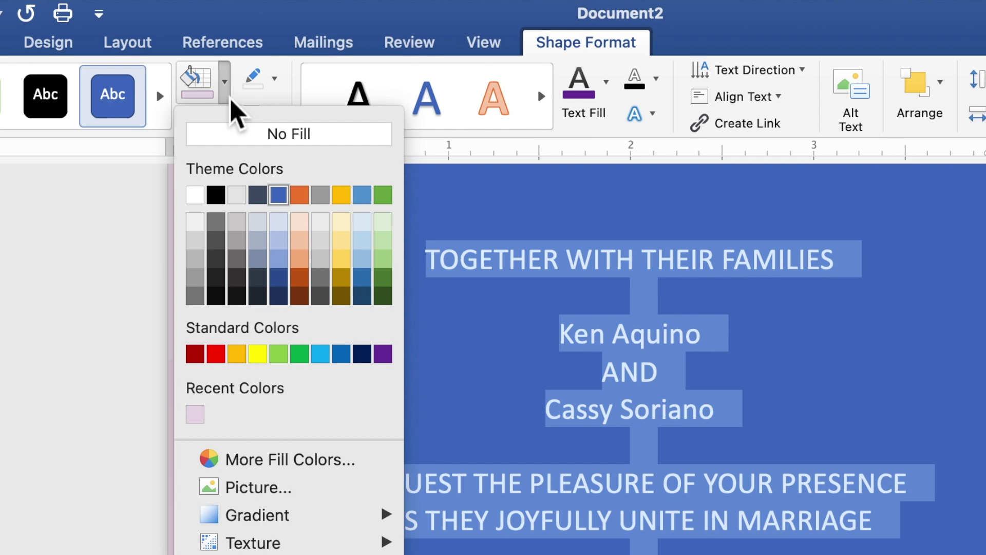
click(242, 134)
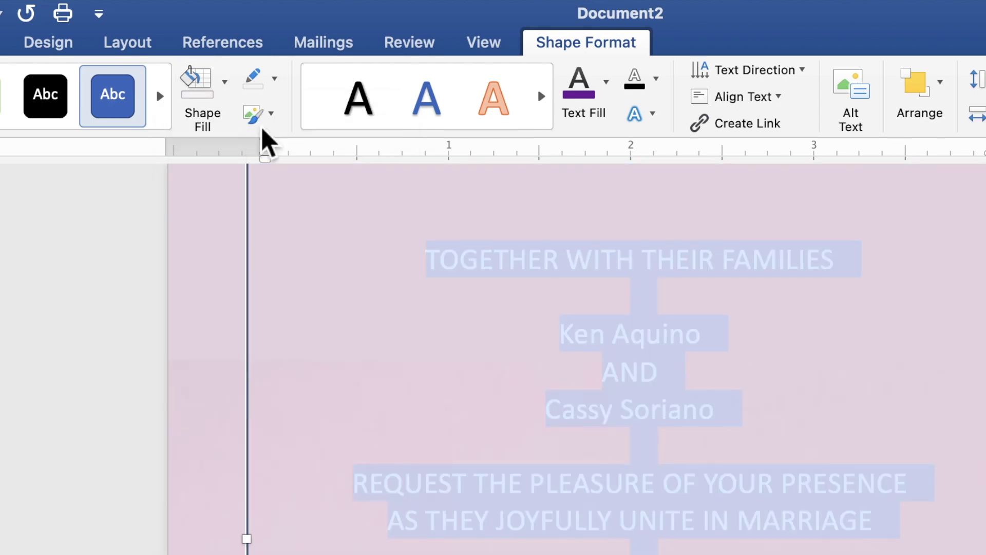
click(275, 81)
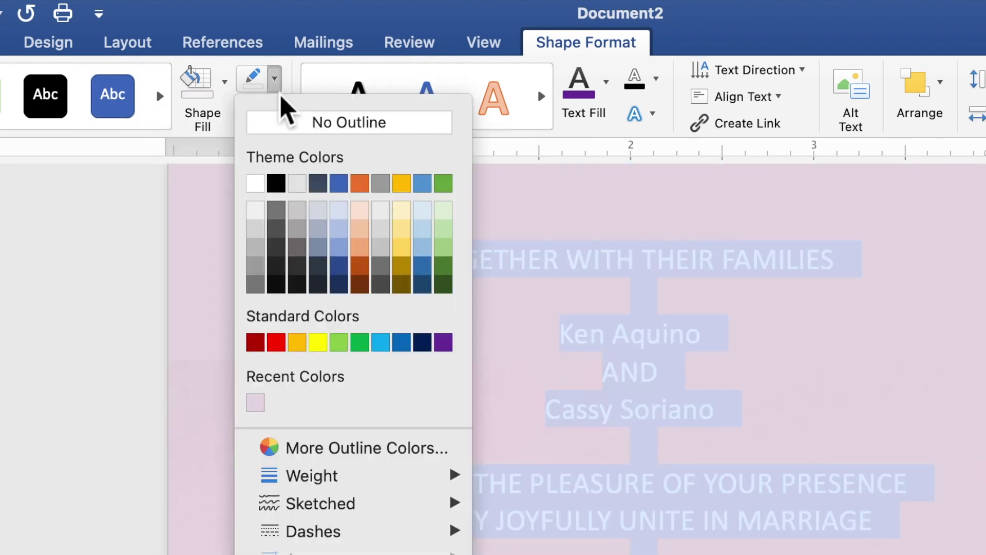
click(295, 129)
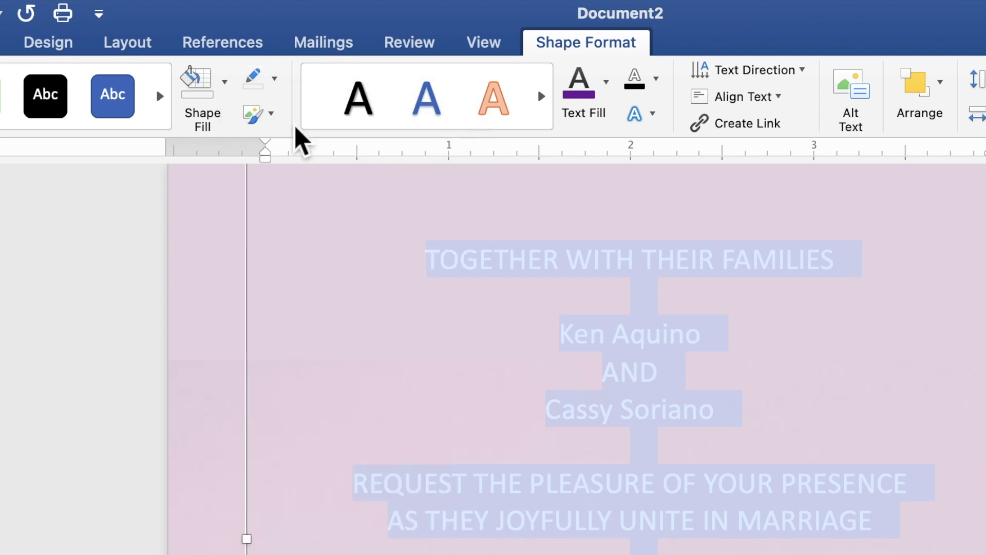
click(606, 101)
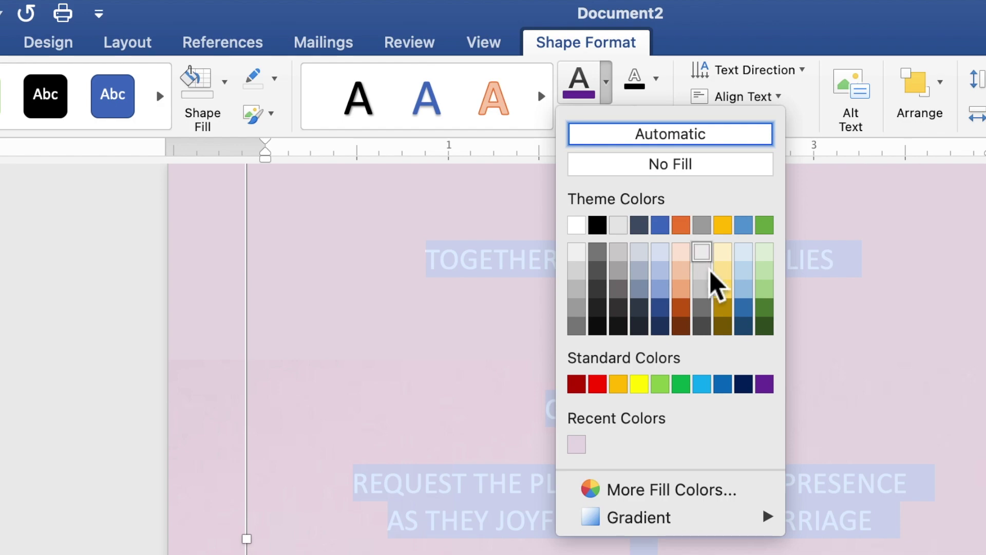
click(769, 385)
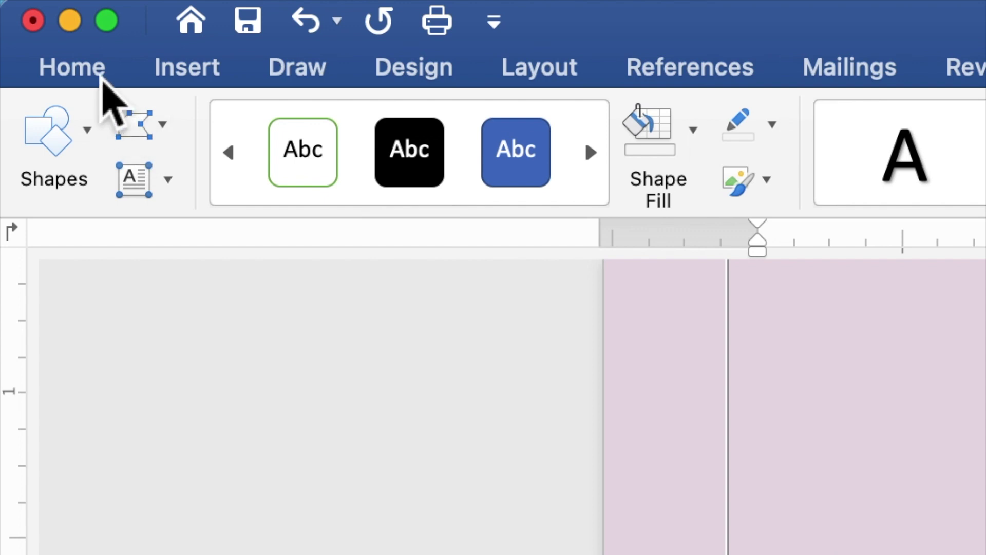
Step: Set the whole invitation text to Times New Roman, 10 pt
click(101, 81)
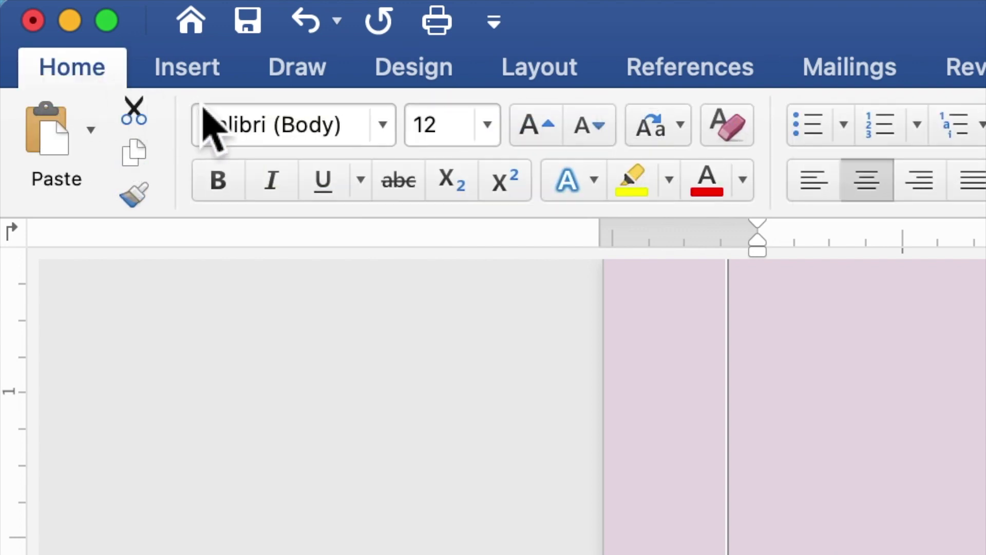
click(384, 139)
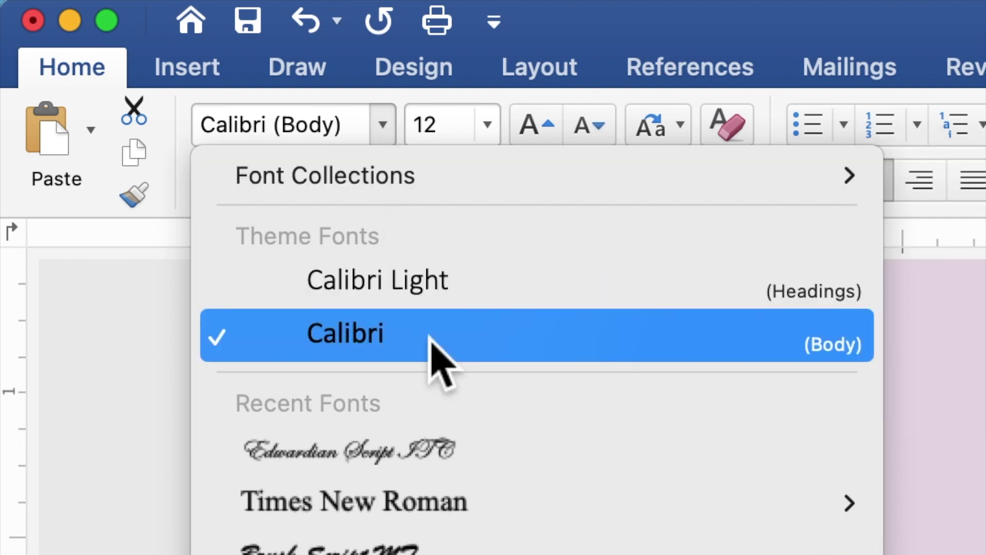
click(465, 497)
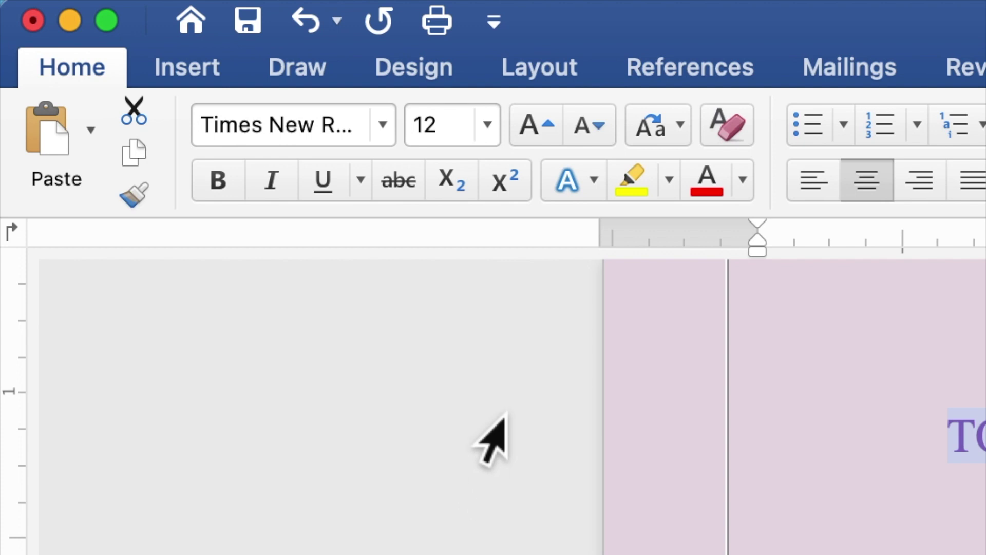
click(449, 125)
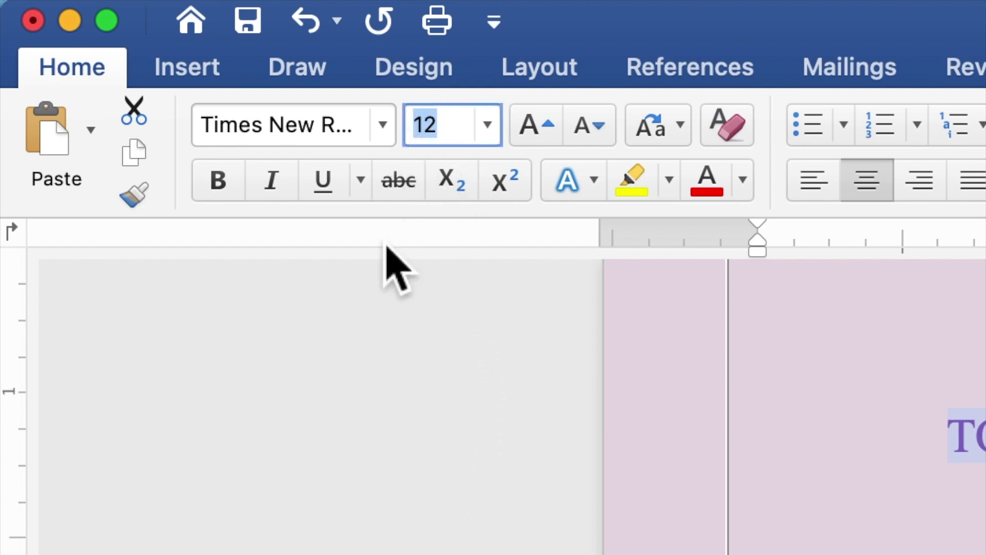
text(10)
key(Return)
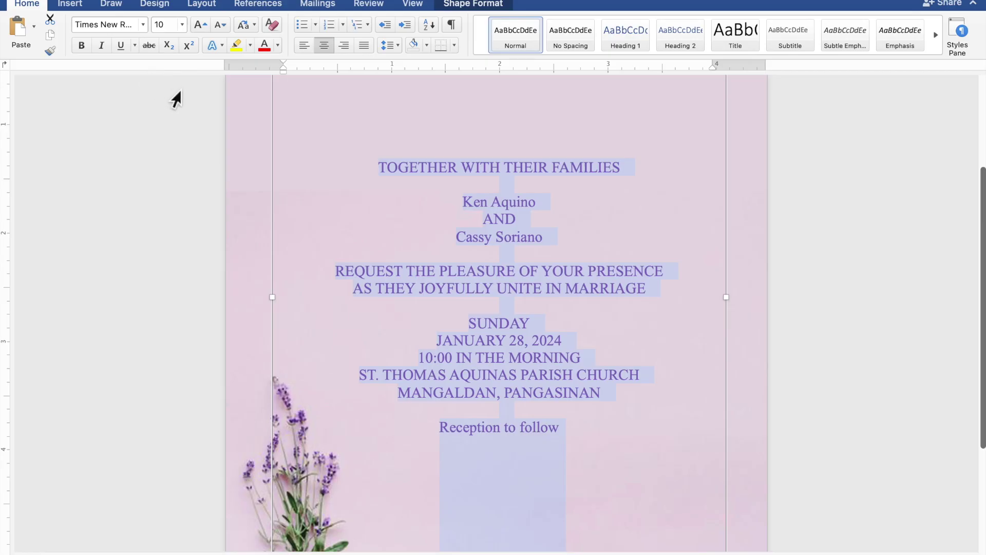
Step: Set both names and 'Reception to follow' in Edwardian Script ITC at 20 pt
drag(534, 206, 470, 205)
drag(548, 241, 469, 238)
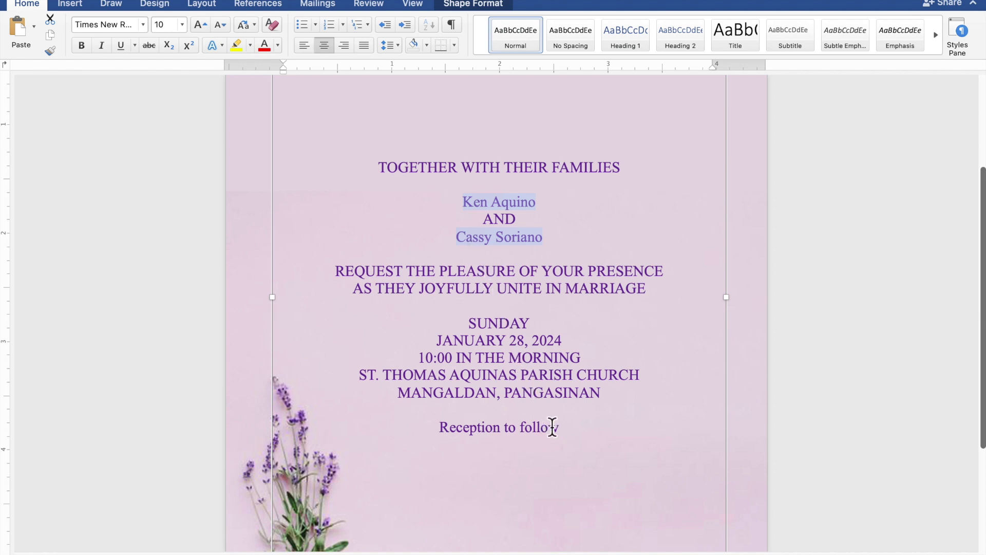
drag(559, 429, 462, 432)
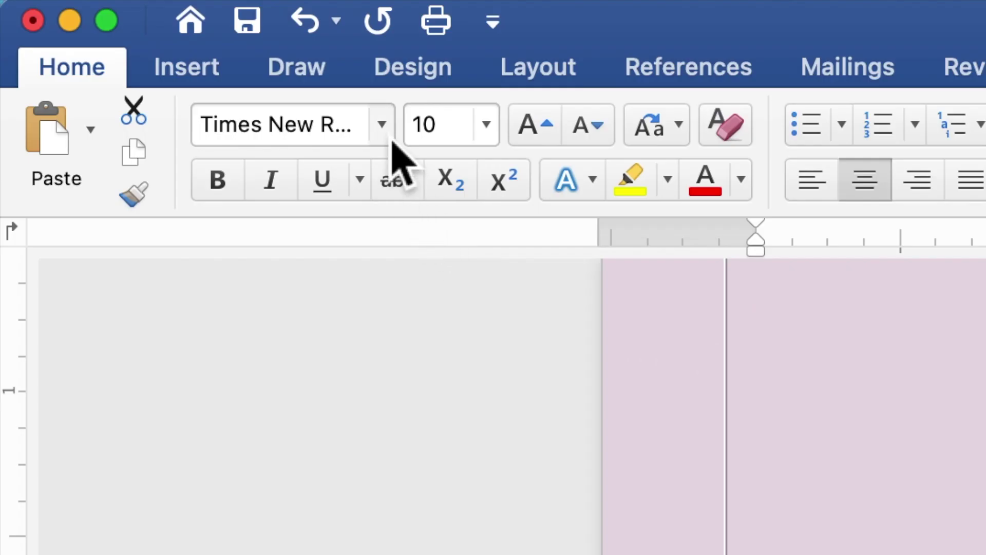
click(390, 134)
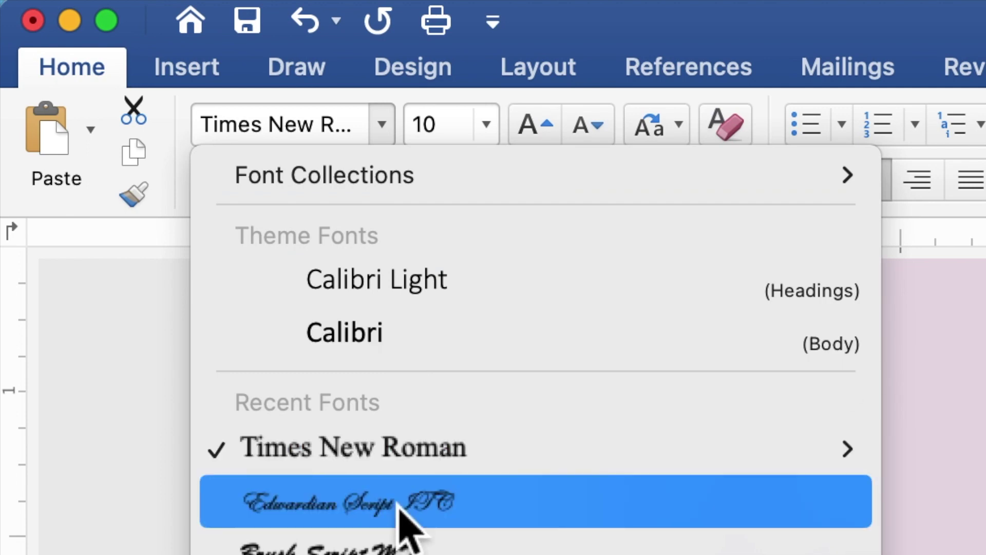
click(406, 514)
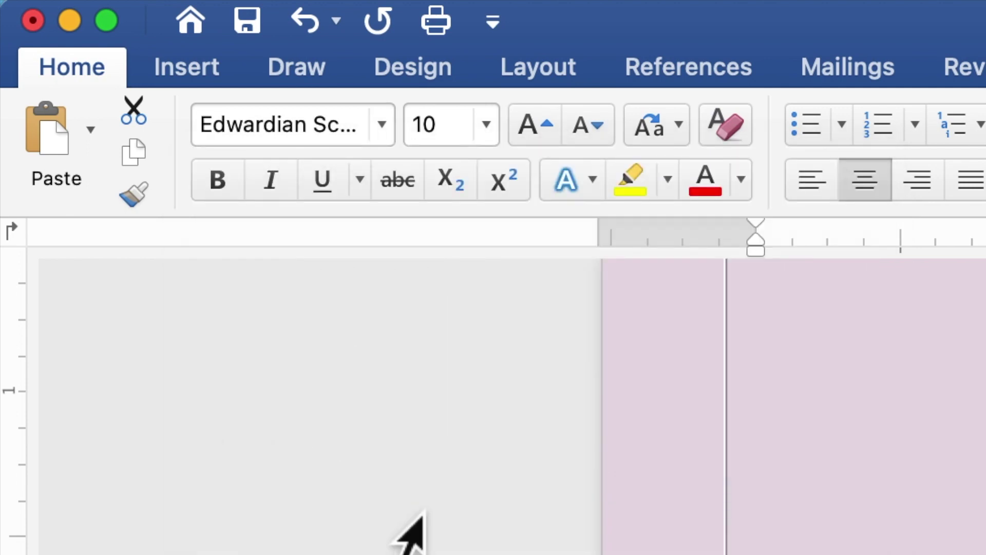
click(454, 137)
double_click(413, 132)
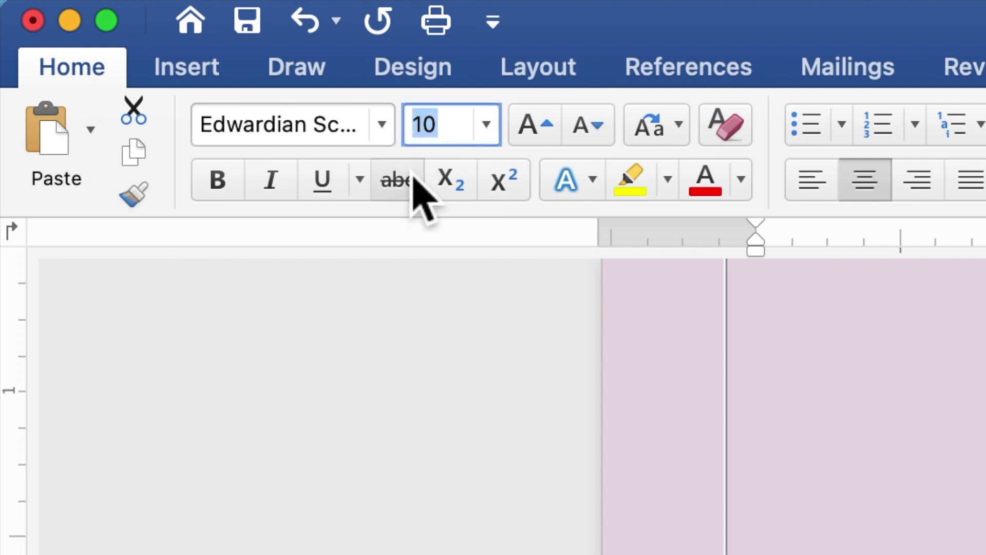
text(2)
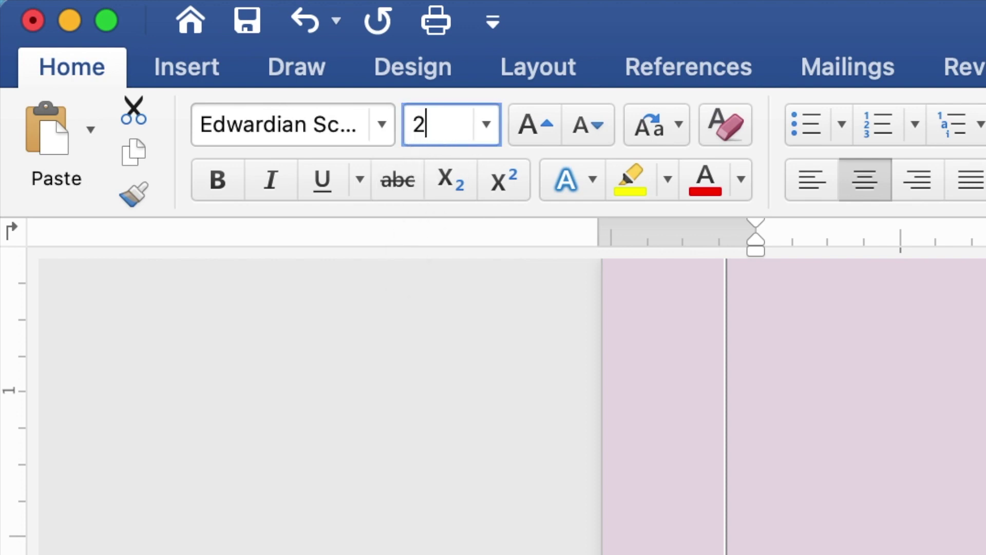
text(0)
key(Return)
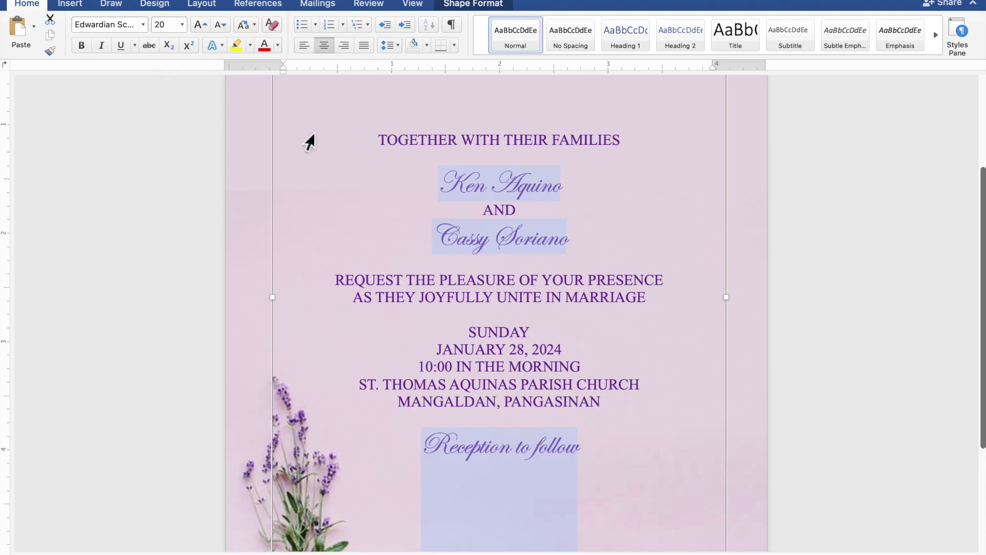
Step: Enlarge just the couple's two names to 40 pt
click(521, 186)
drag(565, 193, 446, 194)
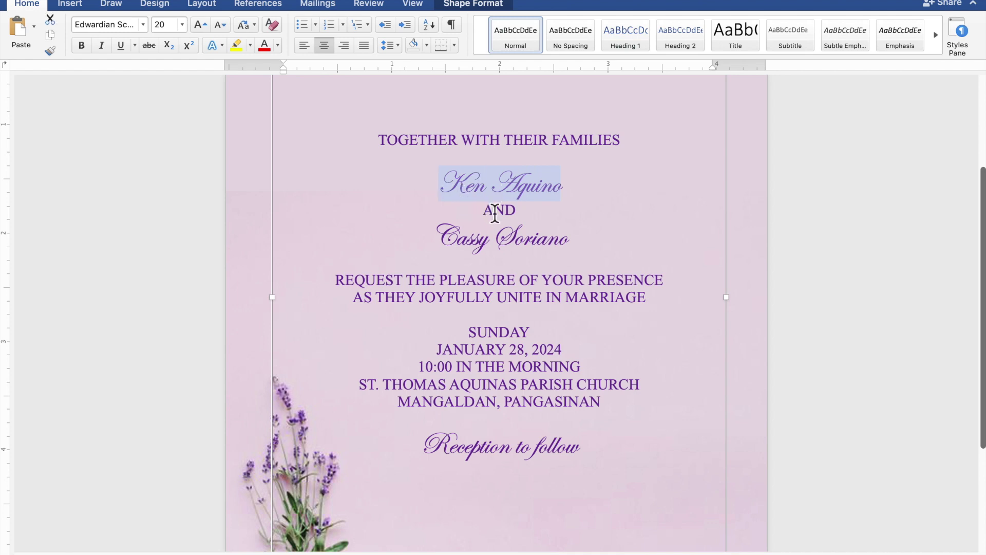
drag(571, 247, 436, 246)
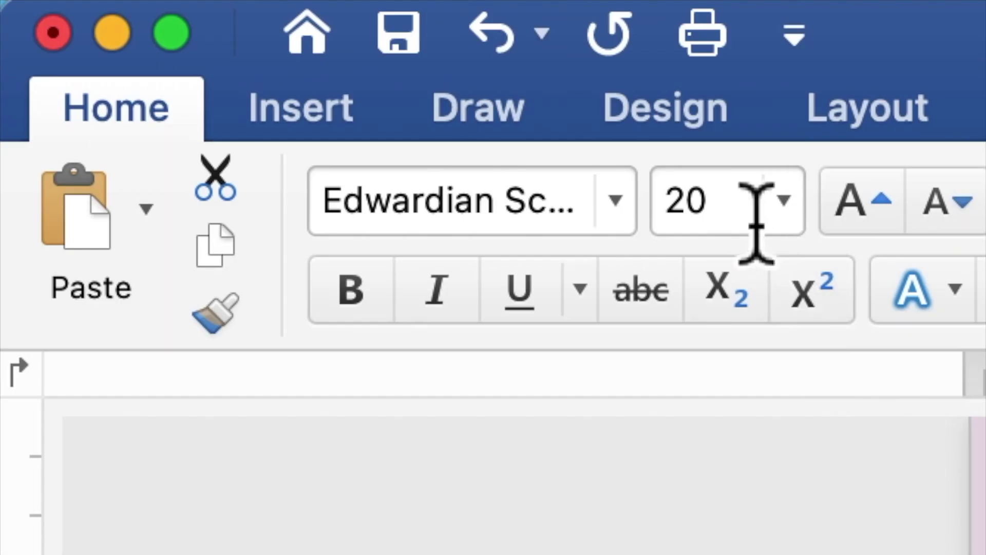
click(162, 29)
double_click(156, 32)
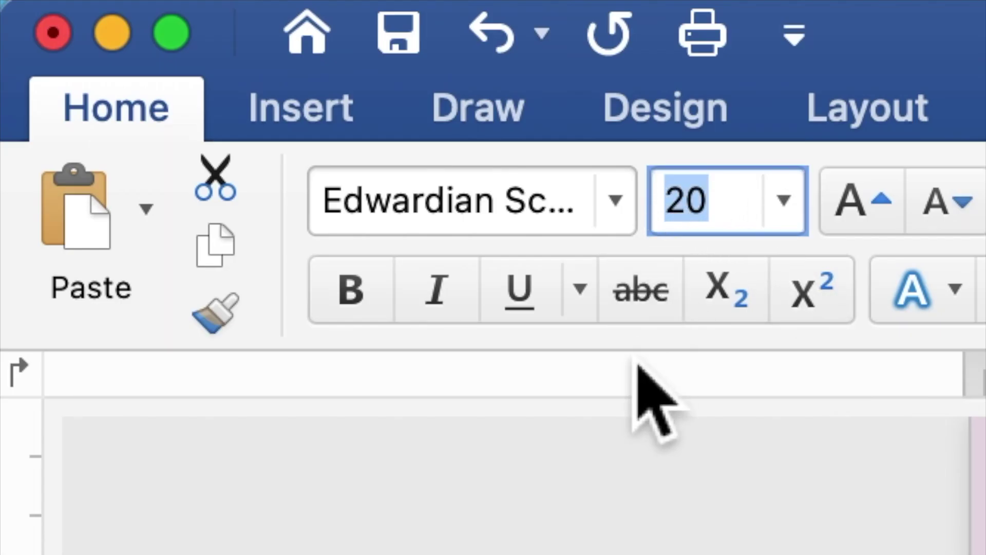
text(40)
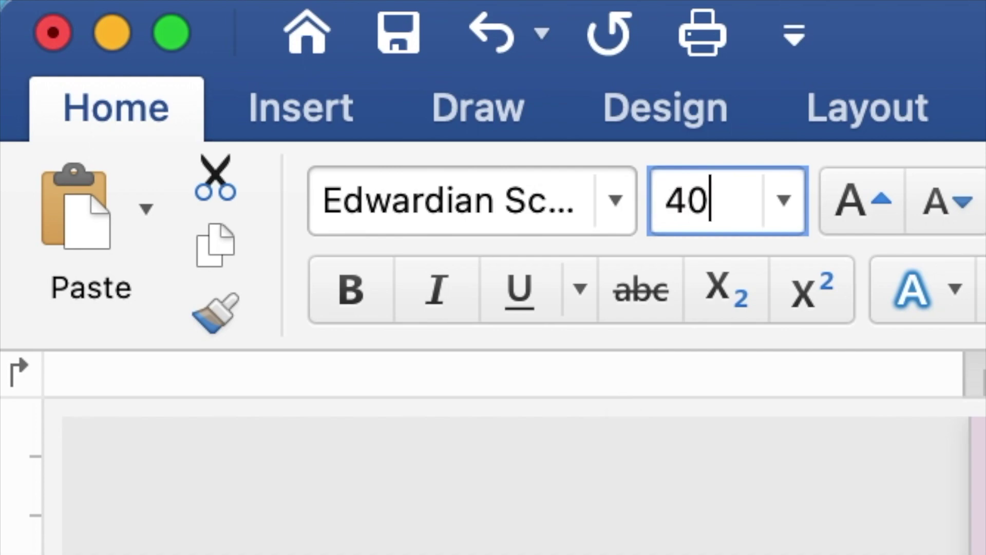
key(Return)
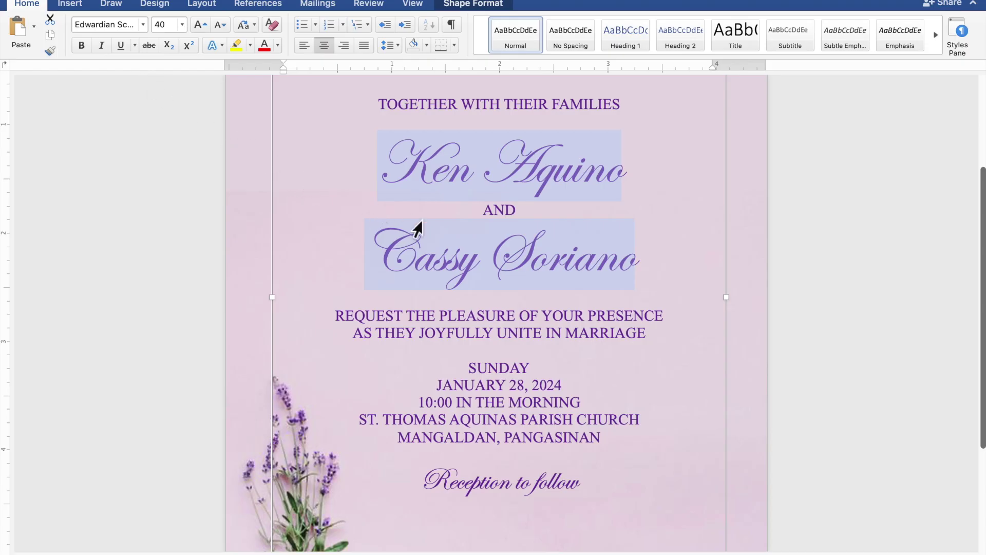
Step: Add blank lines after the heading and names and above SUNDAY and Reception, then stretch the box to 5.76" tall
scroll(426, 220, down, 5)
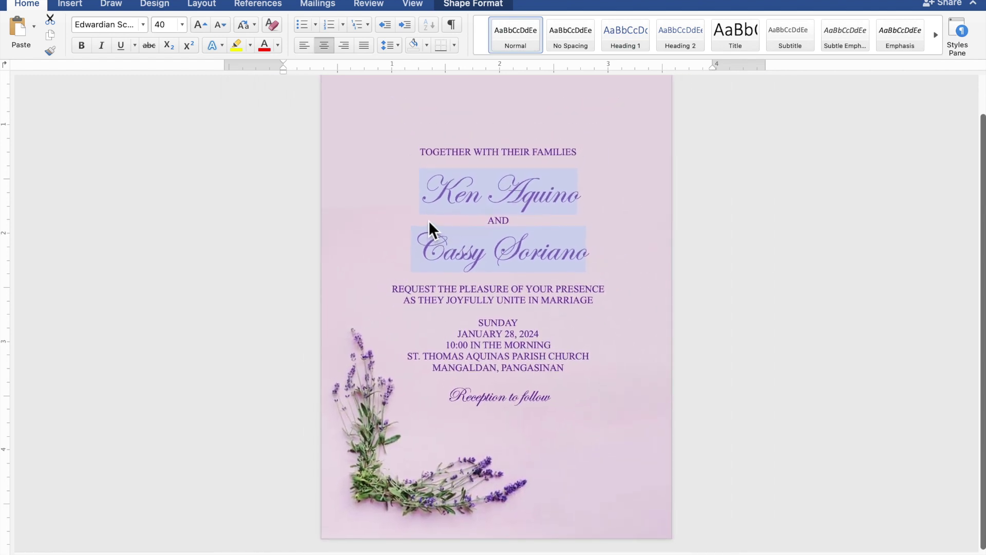
scroll(428, 220, down, 2)
scroll(430, 220, down, 1)
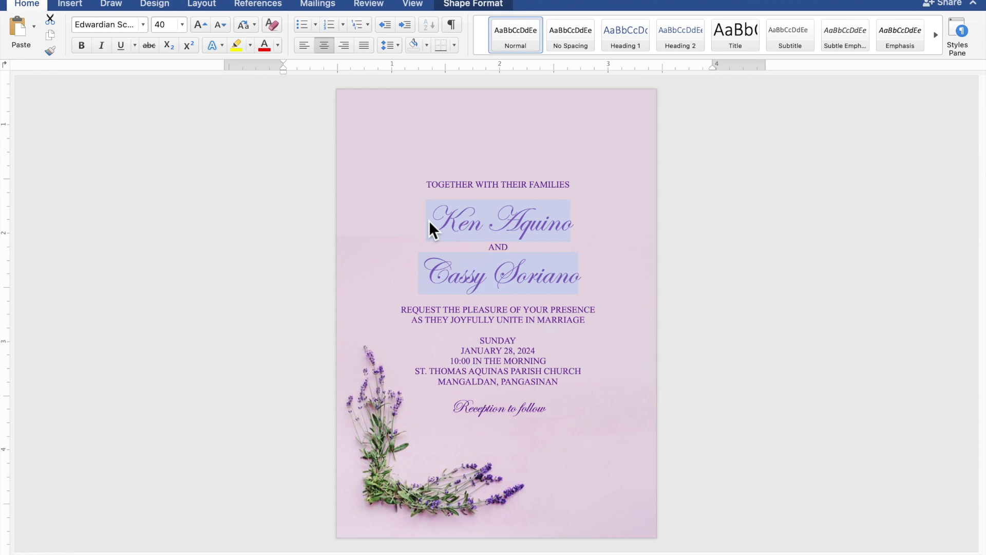
click(480, 212)
click(517, 198)
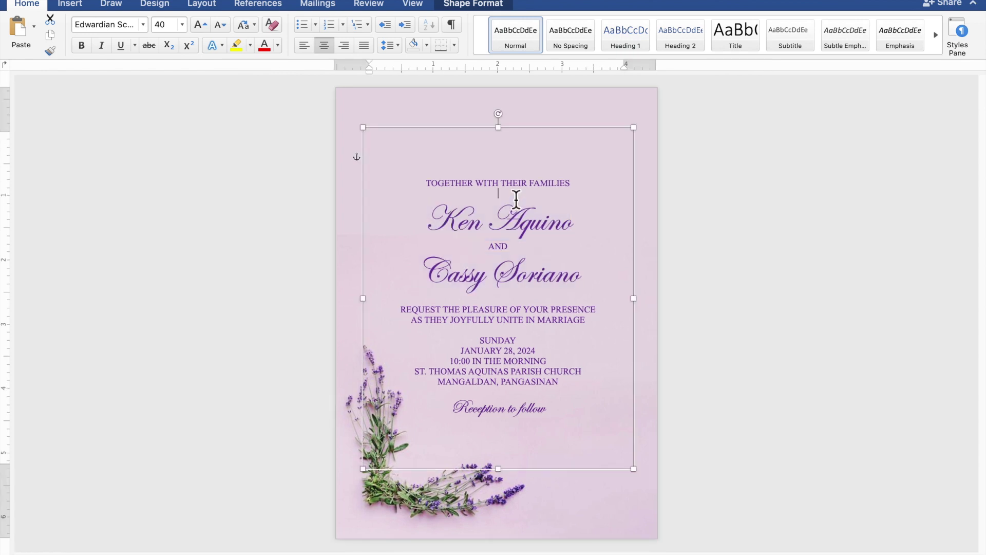
key(Return)
key(Return)
key(Return)
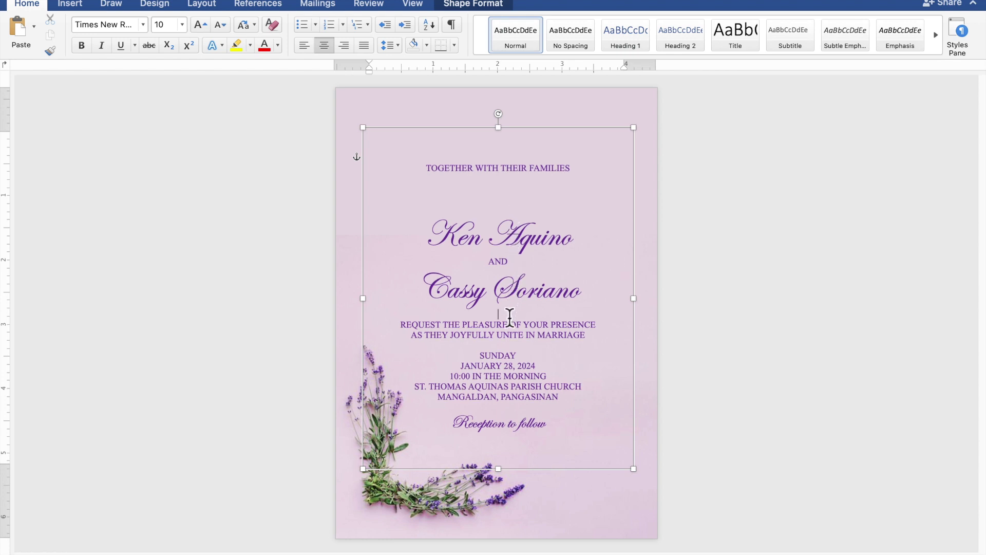
key(Return)
key(Return)
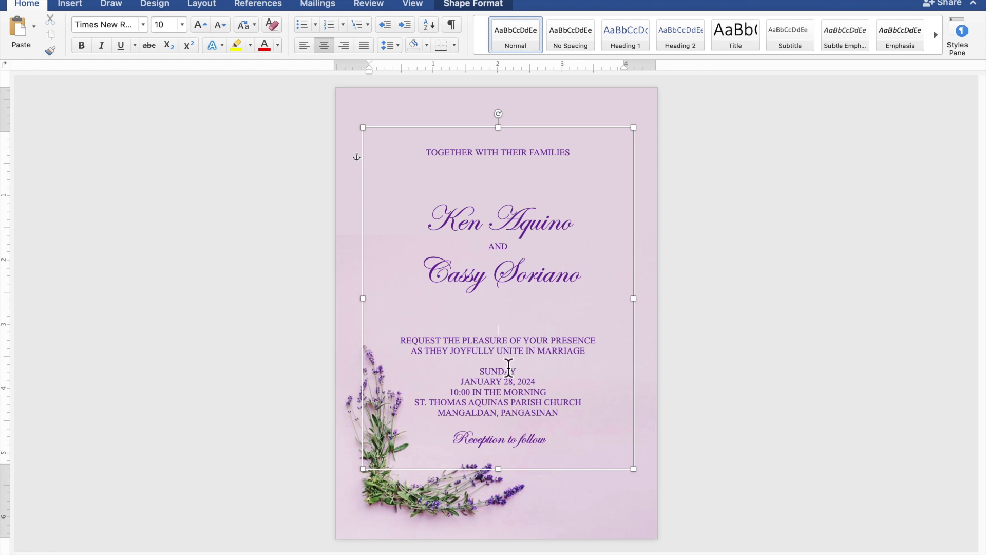
key(Return)
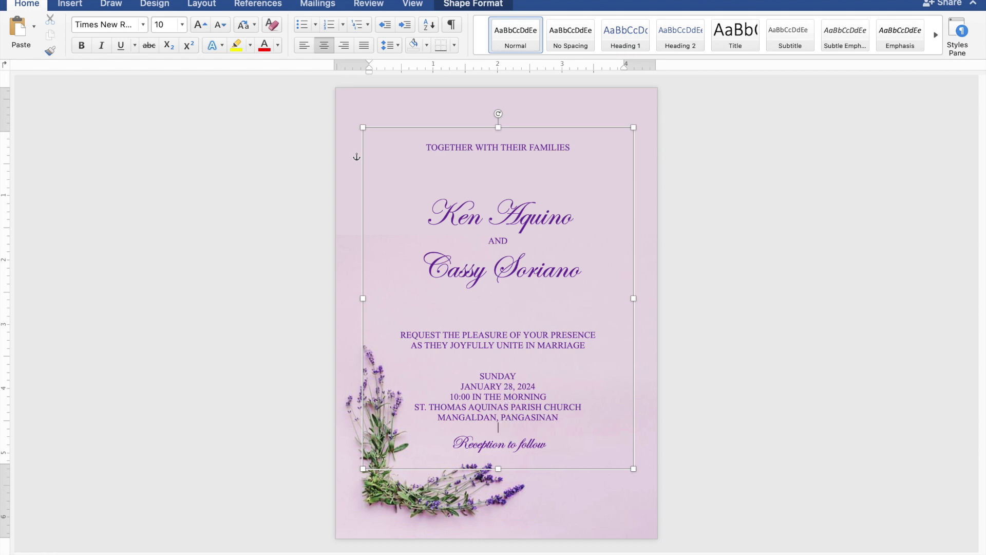
key(Return)
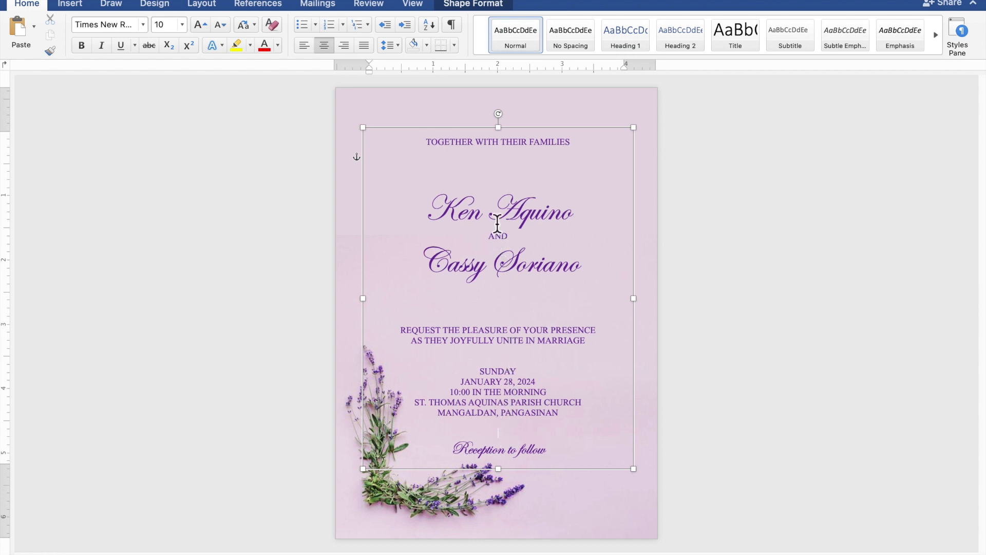
drag(501, 125, 505, 107)
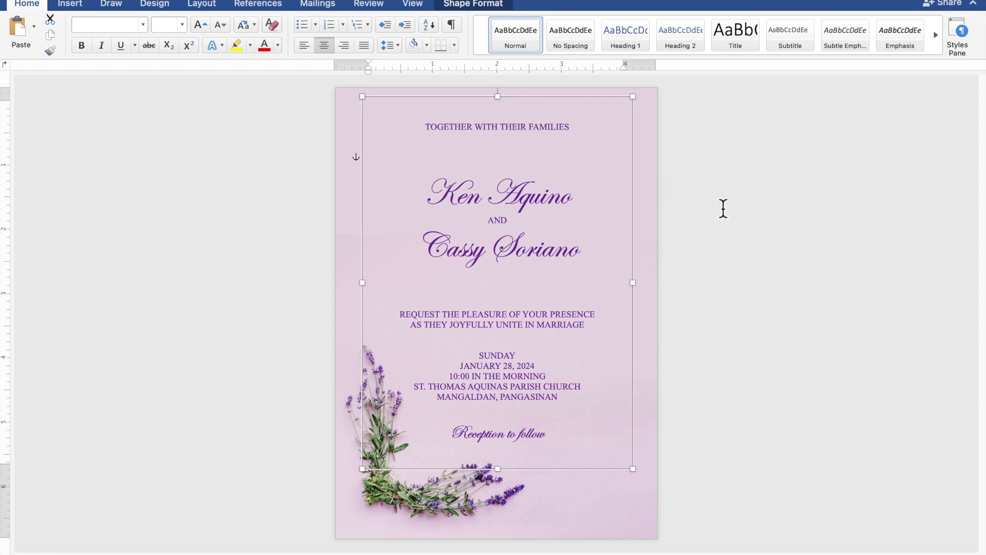
click(793, 222)
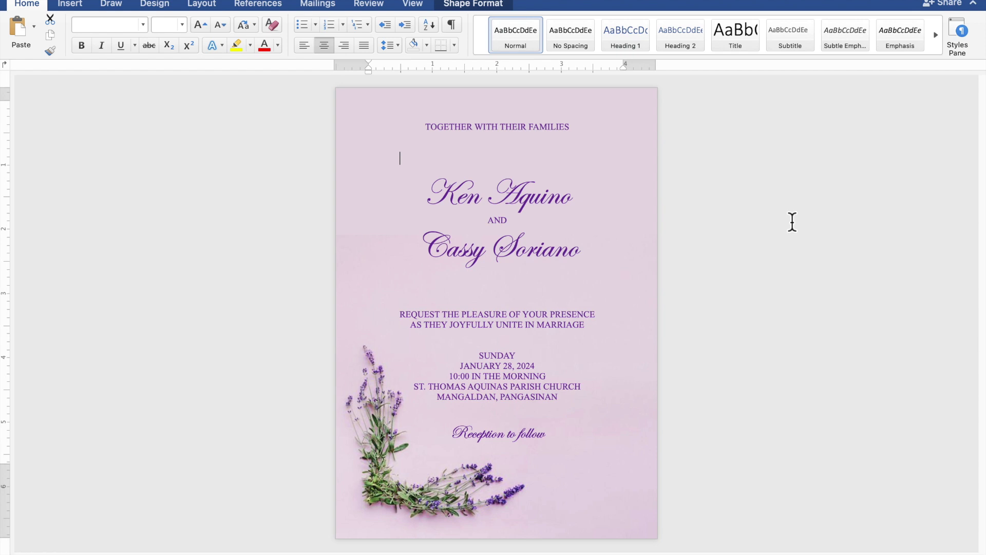